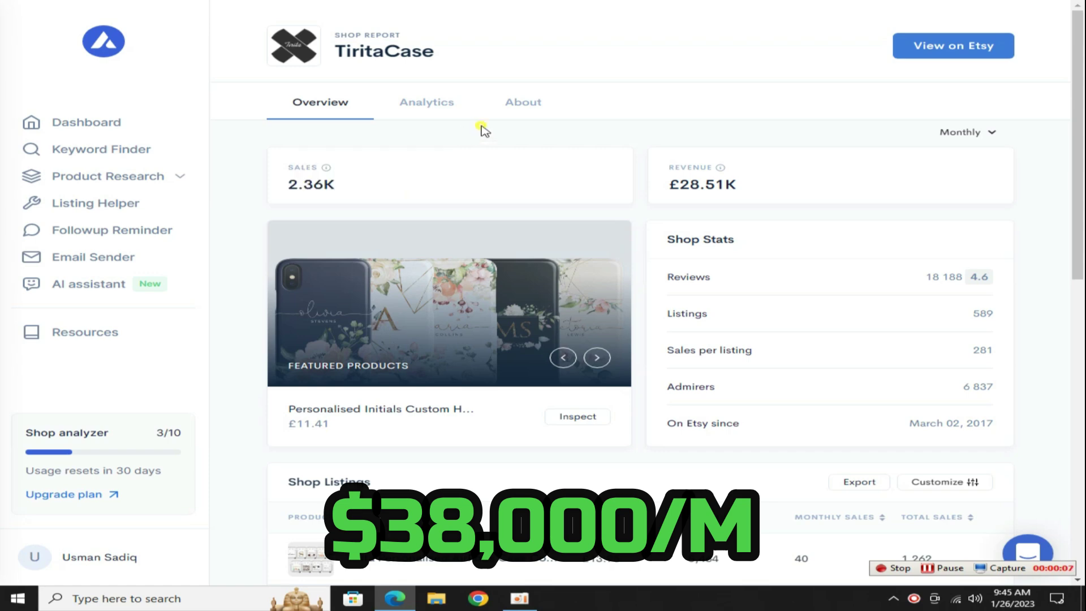
# Switch the TiritaCase report period from Monthly to All time: 165.25K sales, £2.00M revenue
pyautogui.scroll(-6, 868, 174)
pyautogui.scroll(3, 1083, 190)
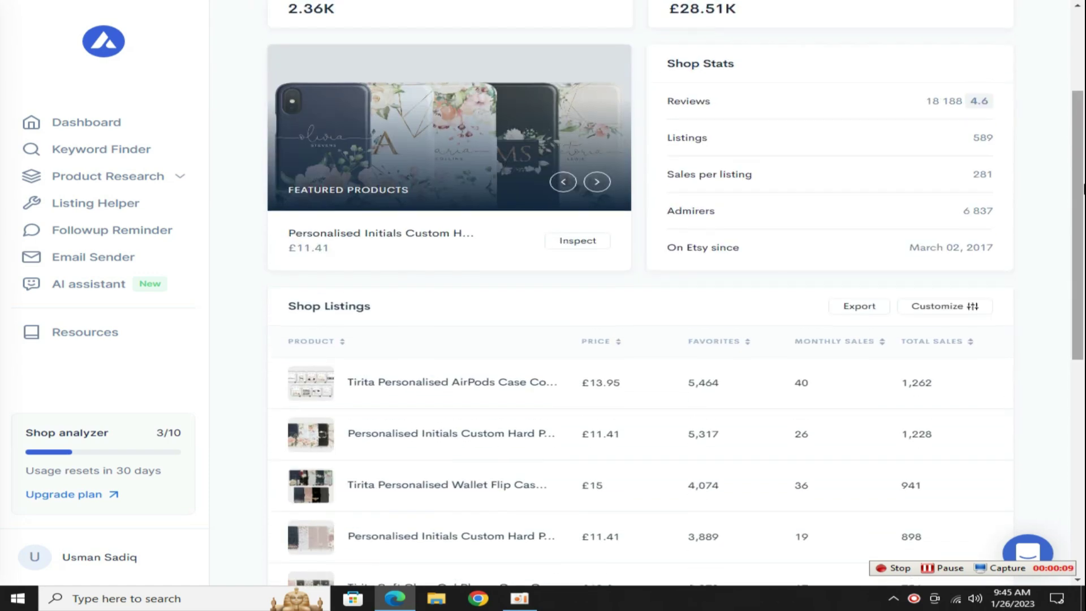
pyautogui.scroll(5, 980, 139)
pyautogui.scroll(-2, 980, 138)
pyautogui.scroll(2, 980, 138)
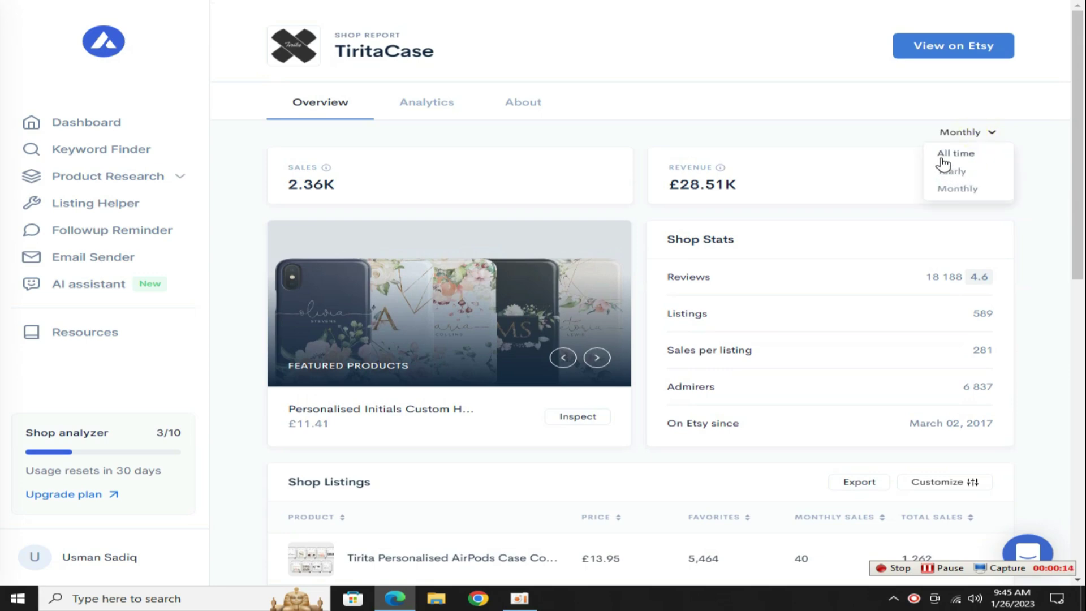
pyautogui.click(942, 158)
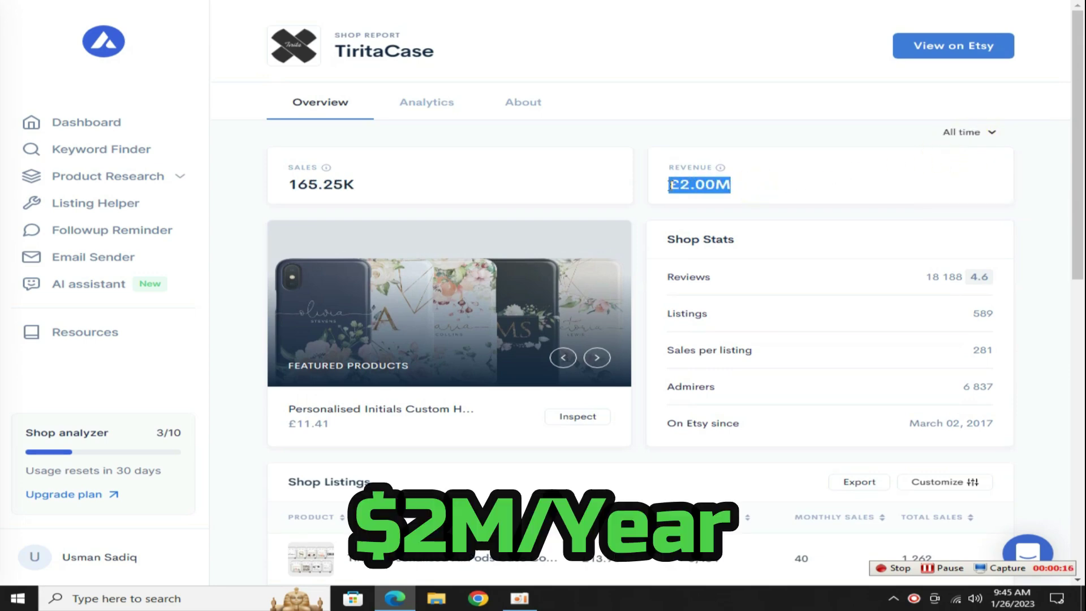
pyautogui.click(422, 180)
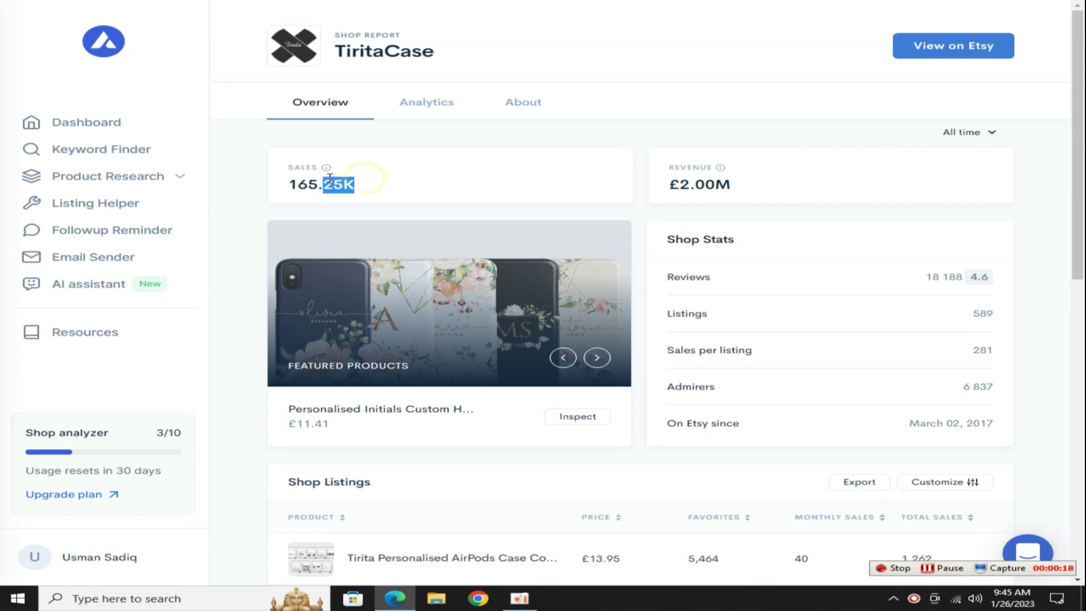
pyautogui.click(417, 181)
pyautogui.scroll(-9, 948, 206)
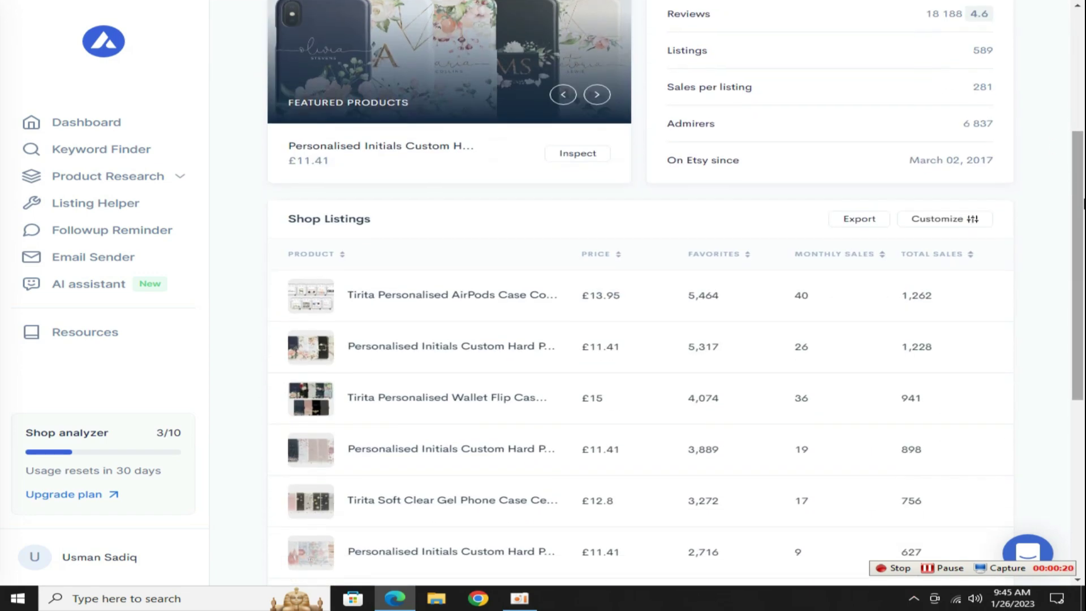
pyautogui.scroll(9, 1068, 210)
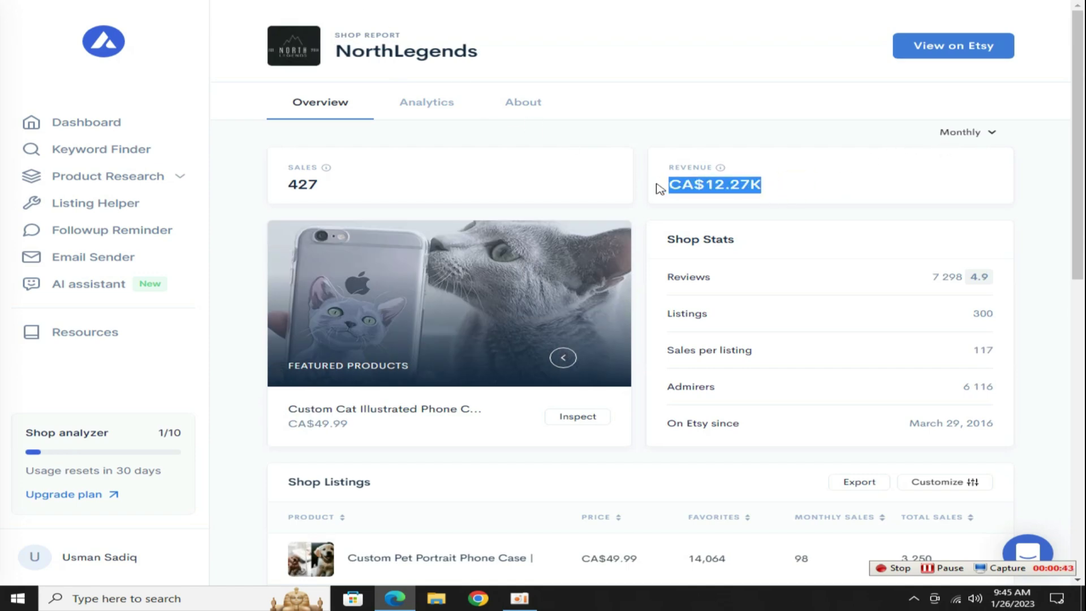
# Check NorthLegends' 427 monthly sales, then switch to All time: 35.02K sales, CA$1.01M revenue
pyautogui.click(396, 181)
pyautogui.moveTo(319, 185); pyautogui.dragTo(283, 192)
pyautogui.click(512, 135)
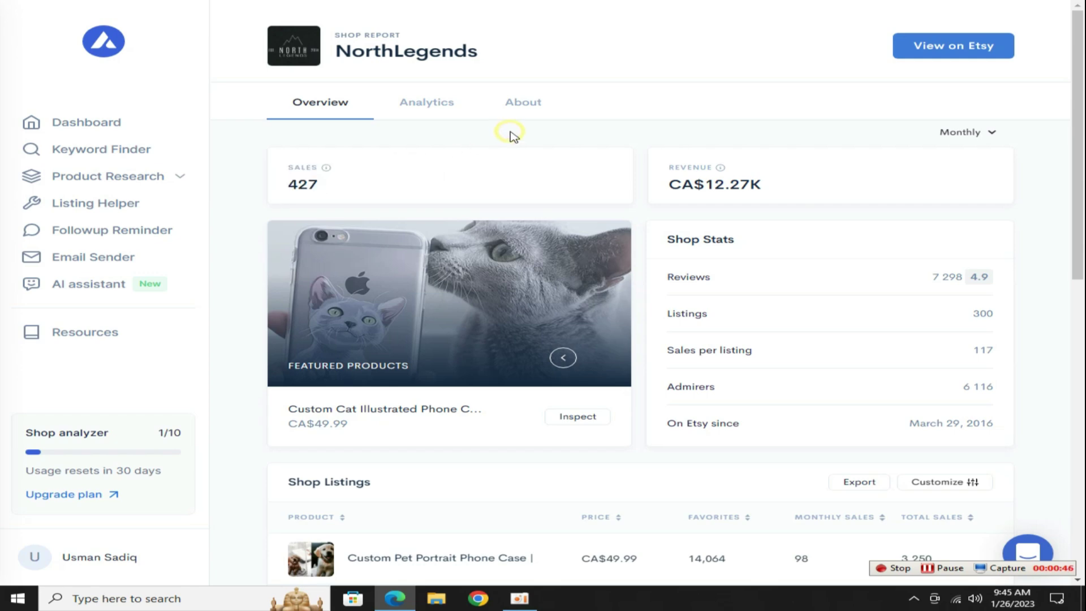
pyautogui.scroll(-5, 979, 238)
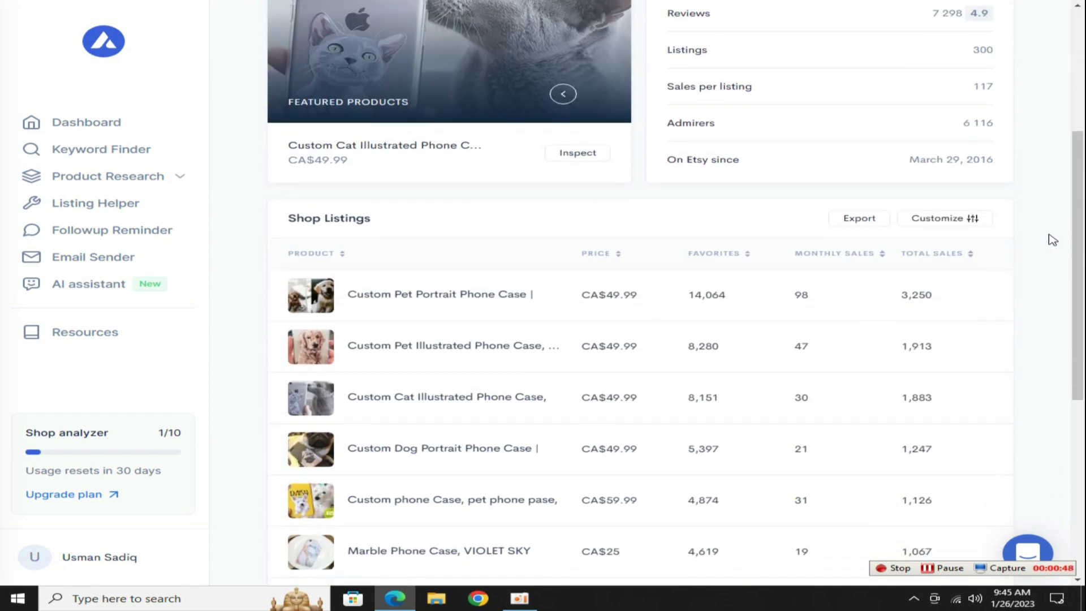
pyautogui.scroll(5, 1052, 240)
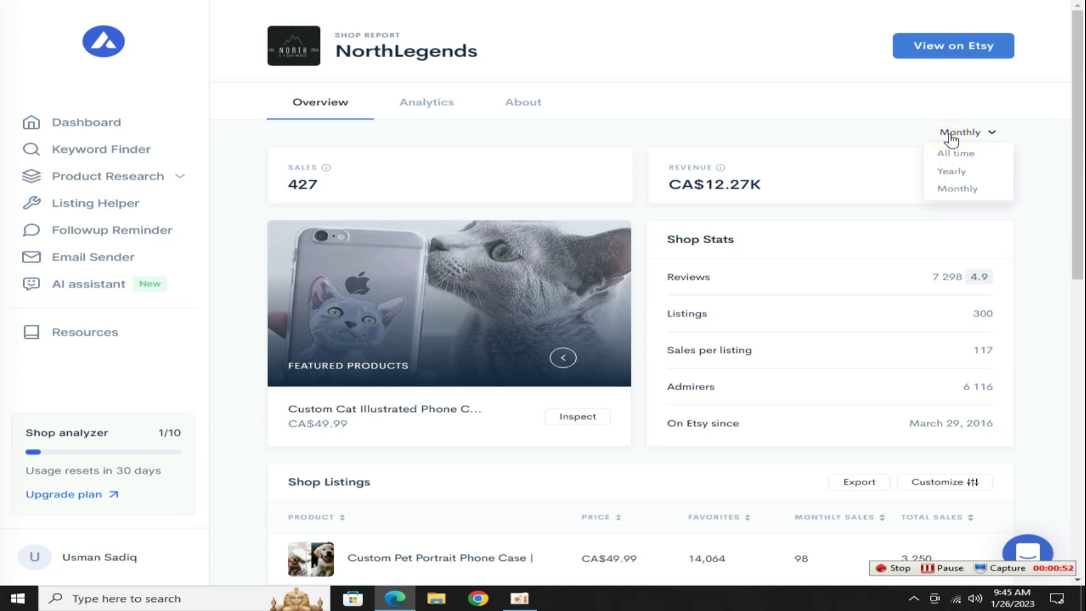
pyautogui.click(958, 154)
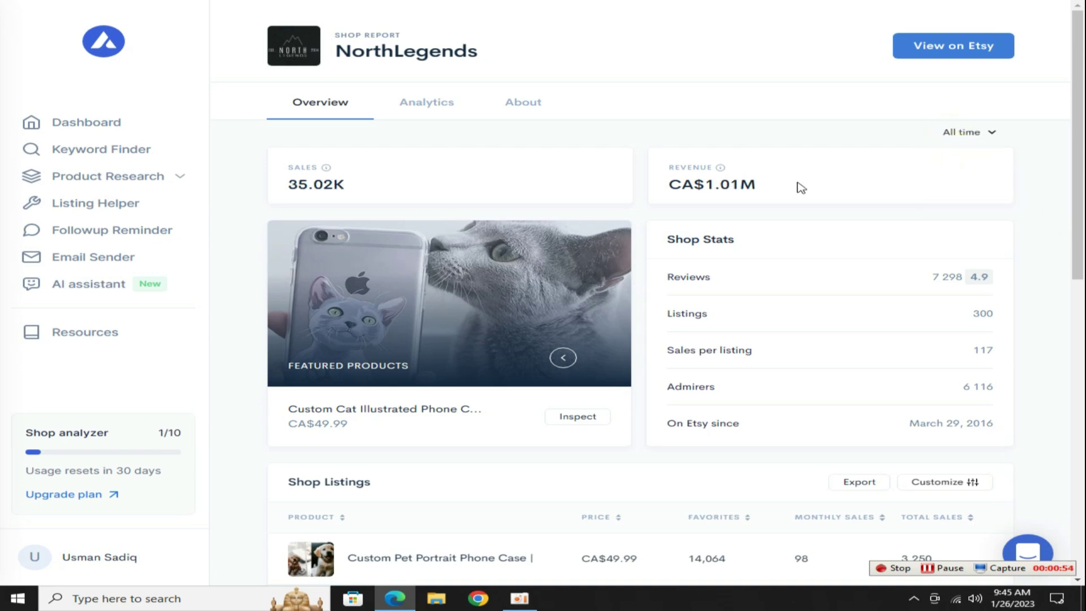
pyautogui.scroll(-5, 1008, 138)
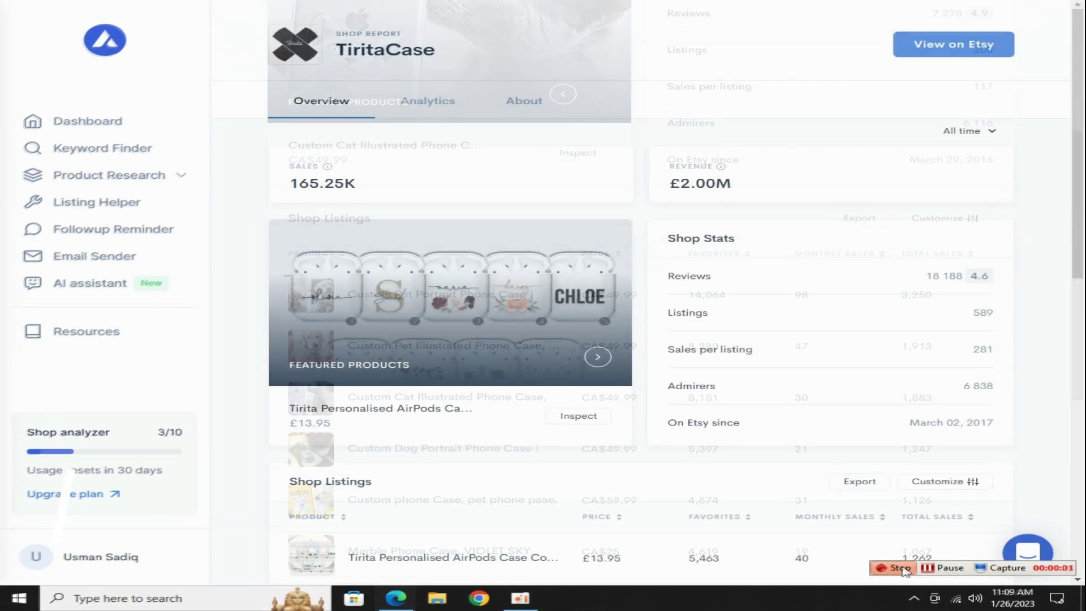
# Search Google for 'printful' and open the printful.com home page
pyautogui.scroll(-10, 364, 395)
pyautogui.scroll(10, 363, 395)
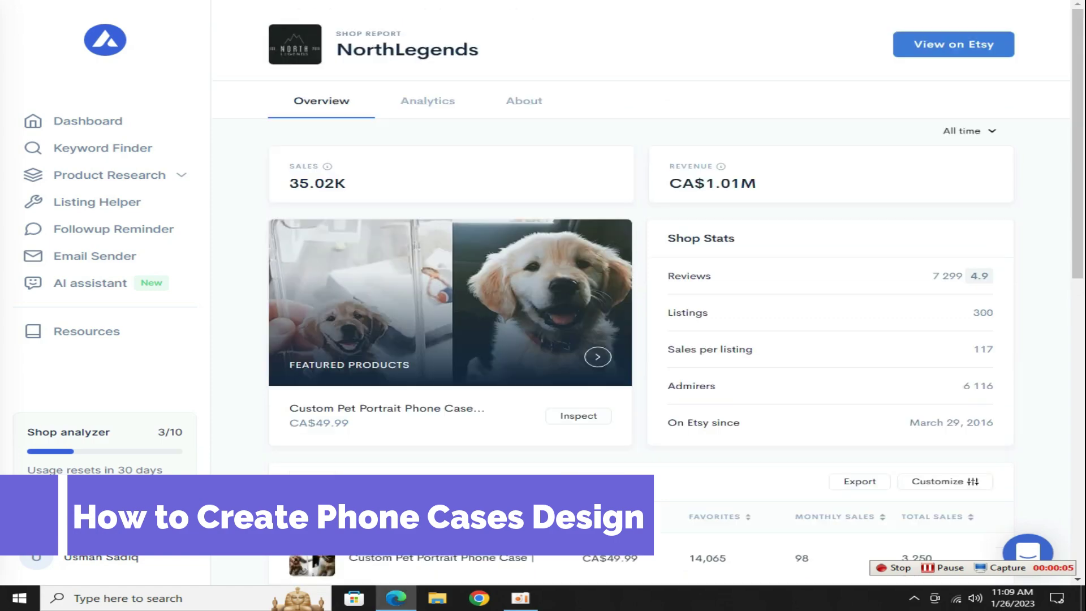
pyautogui.scroll(-3, 451, 305)
pyautogui.scroll(3, 450, 305)
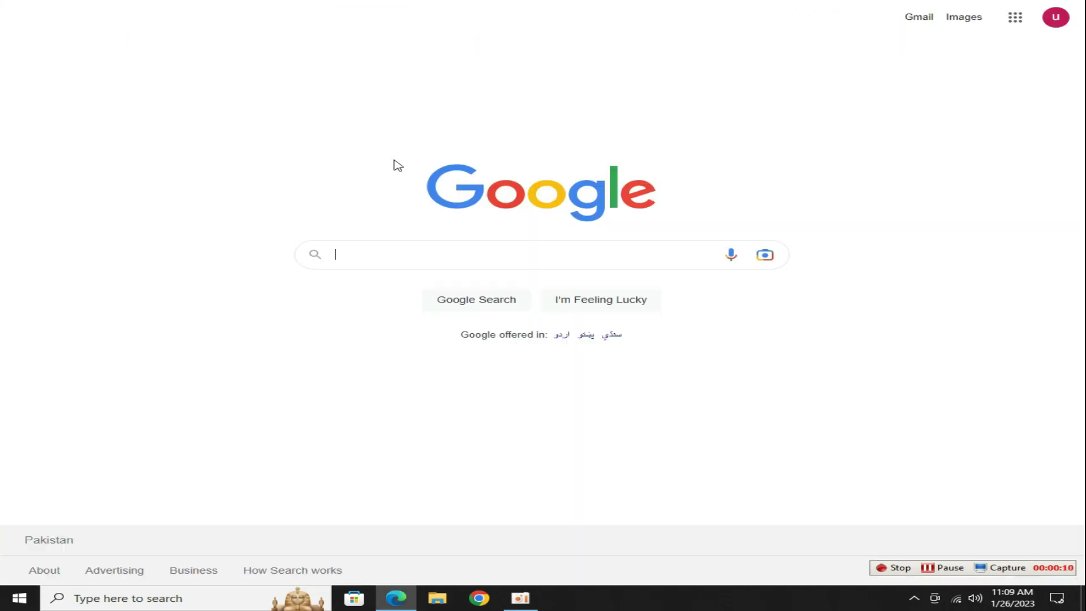
pyautogui.click(396, 262)
pyautogui.write('printful')
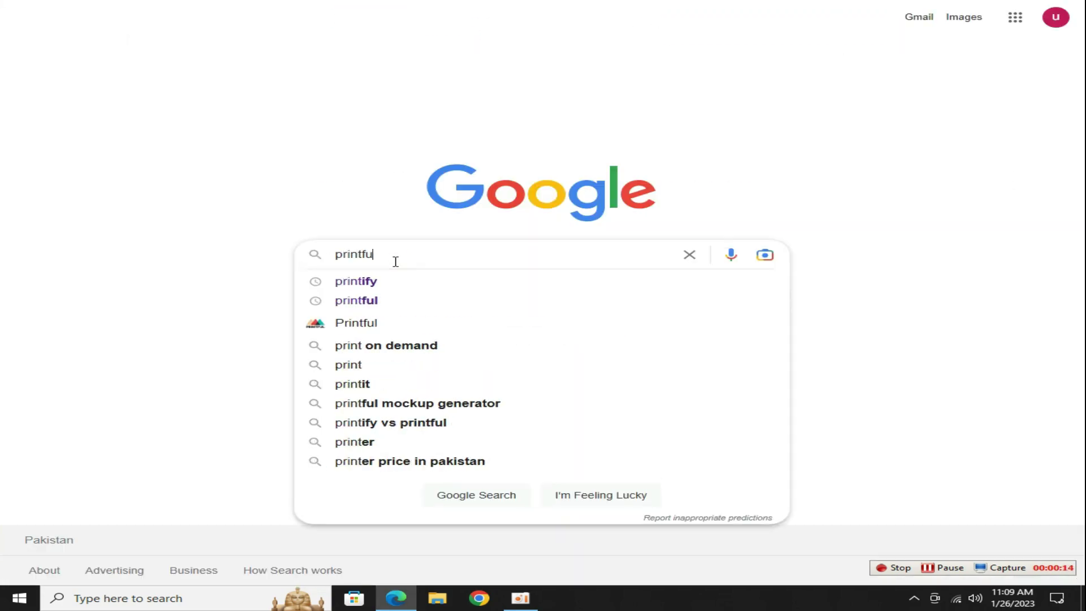
pyautogui.press('Return')
pyautogui.click(334, 186)
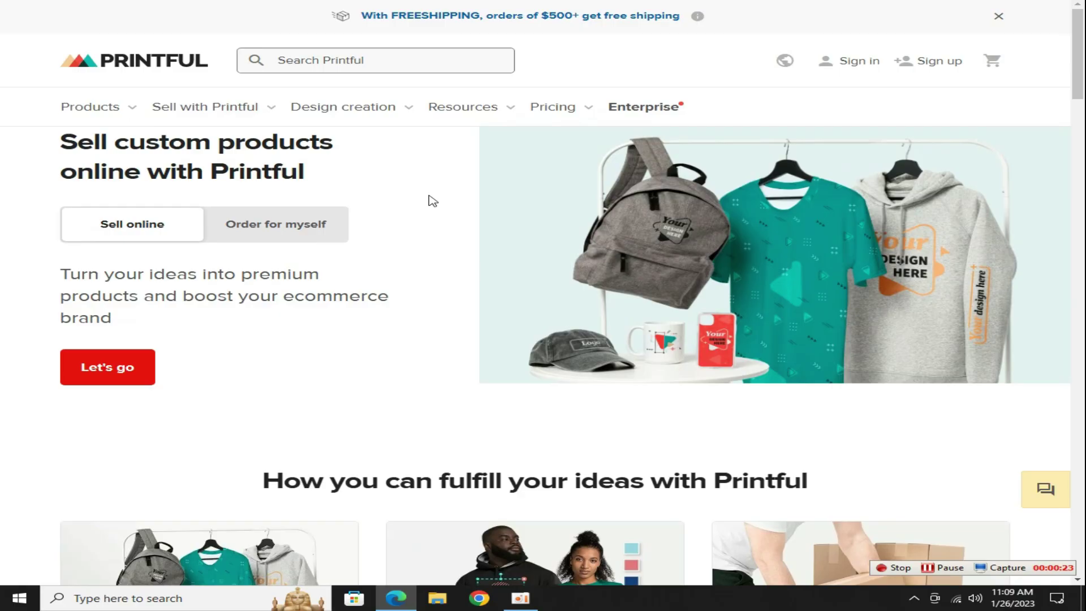
pyautogui.click(321, 56)
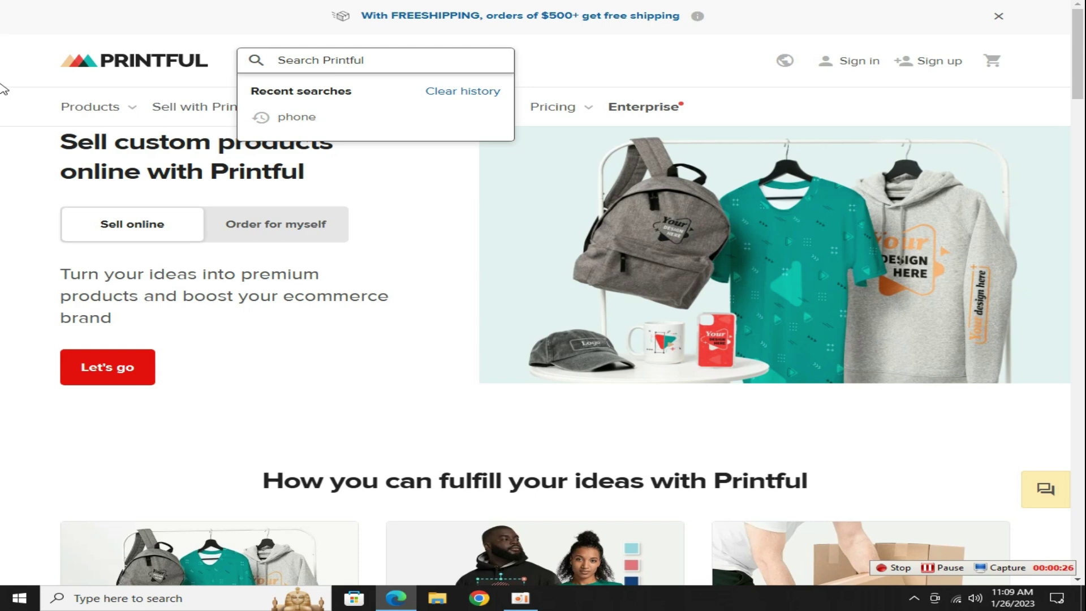
# Find the iPhone Case product and download its print file template, Iphone_templates.zip
pyautogui.write('phone')
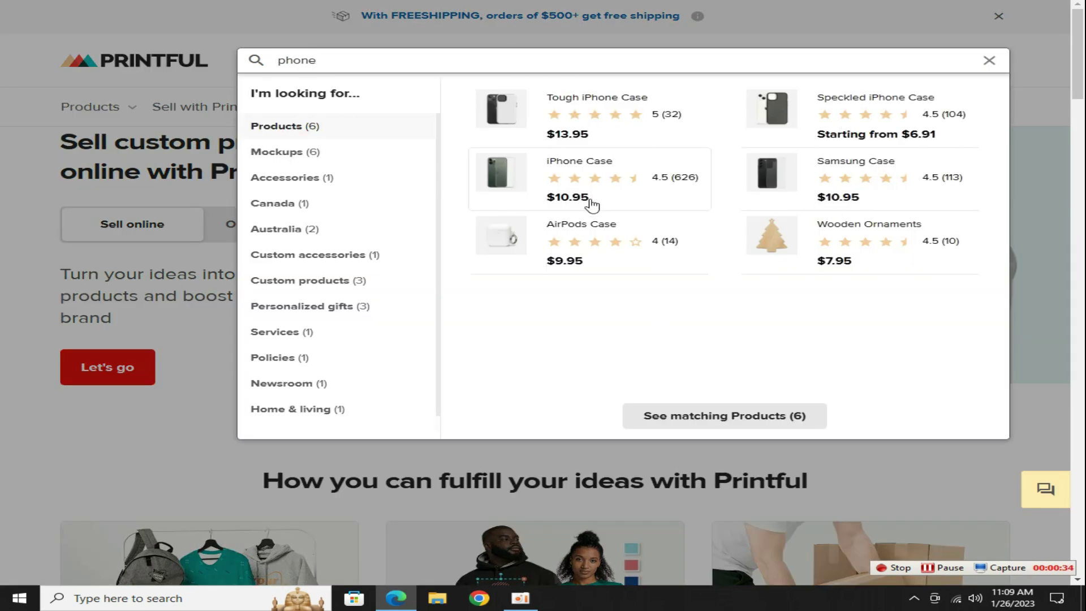
pyautogui.click(591, 165)
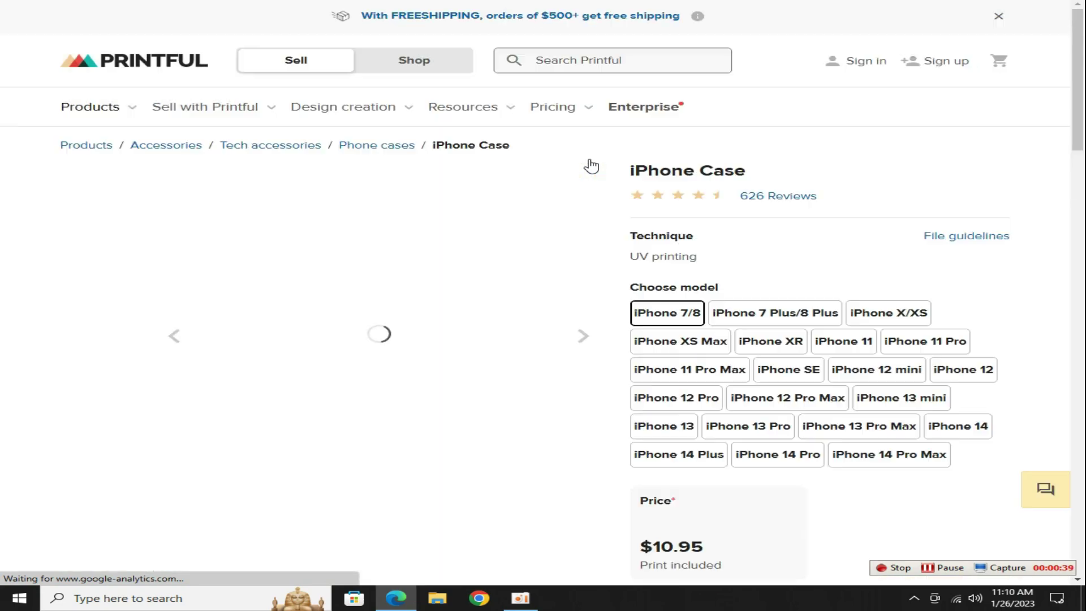
pyautogui.scroll(-2, 592, 165)
pyautogui.moveTo(1078, 76); pyautogui.dragTo(1082, 170)
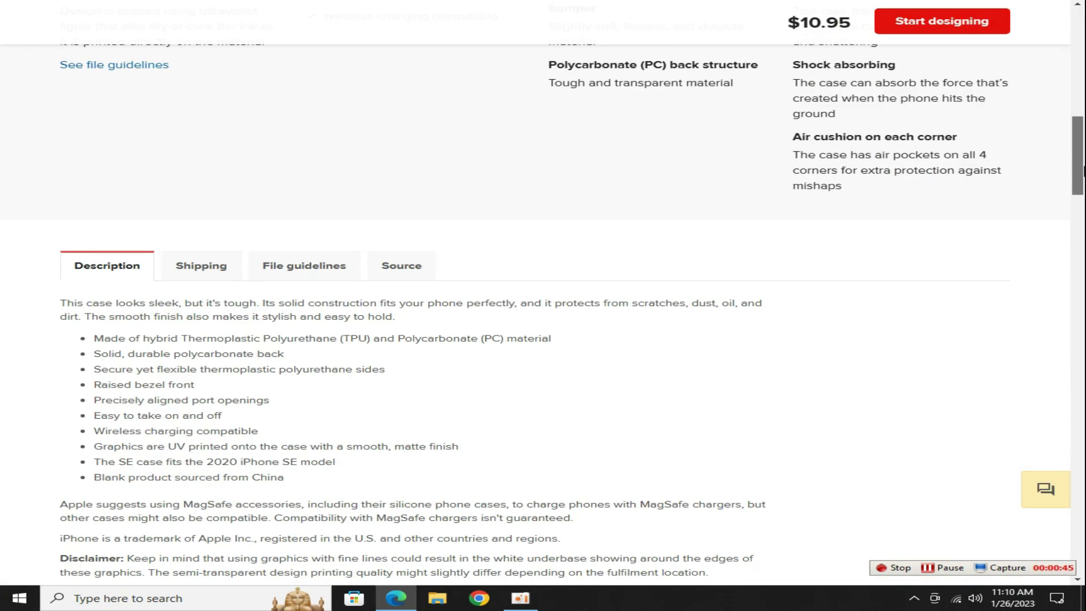
pyautogui.scroll(-2, 426, 163)
pyautogui.click(289, 164)
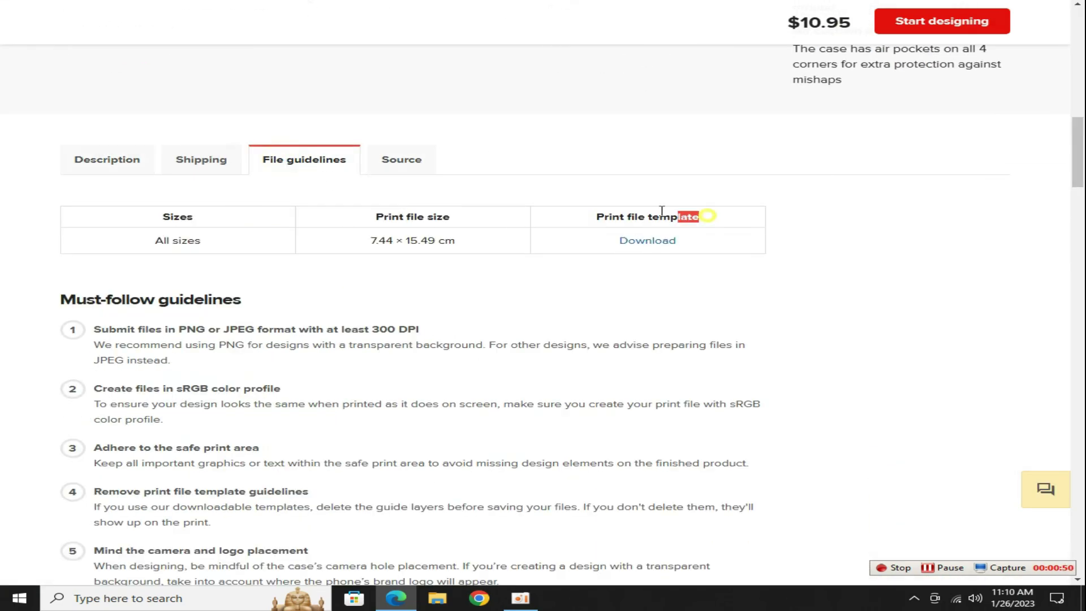
pyautogui.click(647, 241)
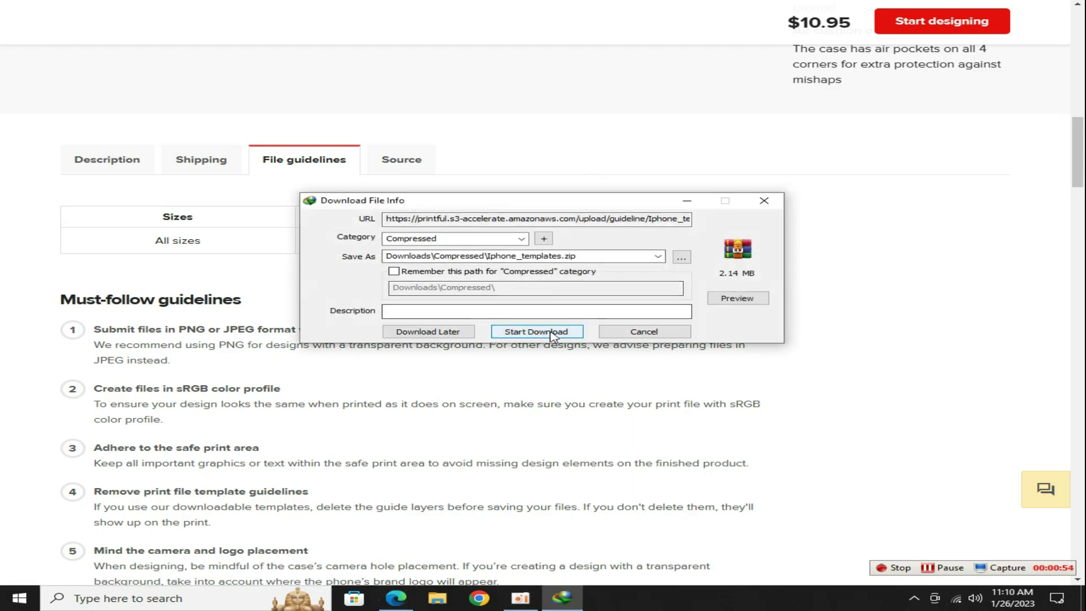
pyautogui.click(551, 332)
pyautogui.click(686, 313)
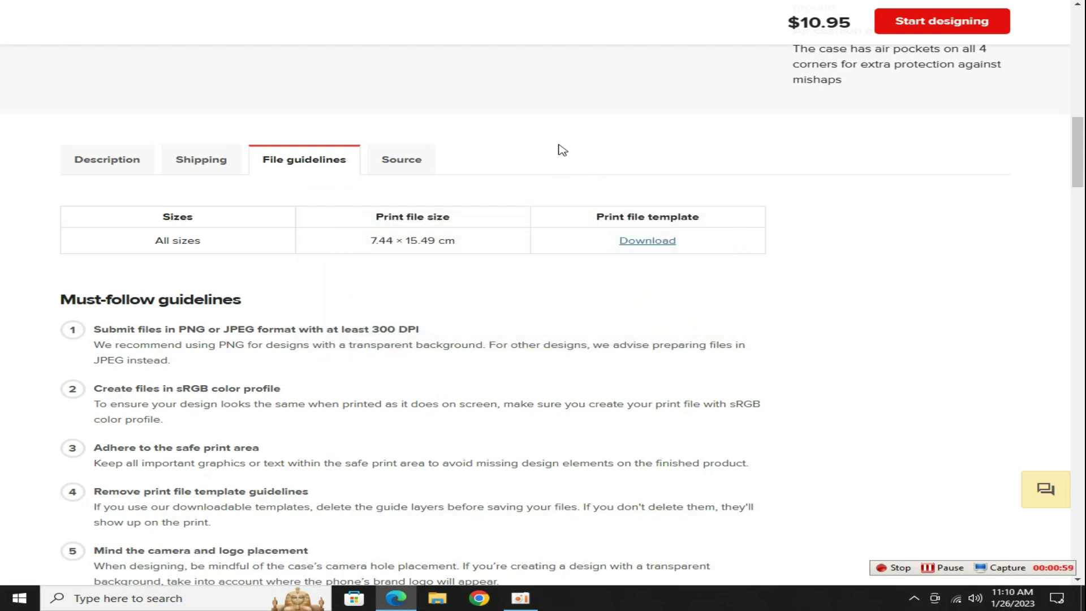
pyautogui.scroll(15, 562, 150)
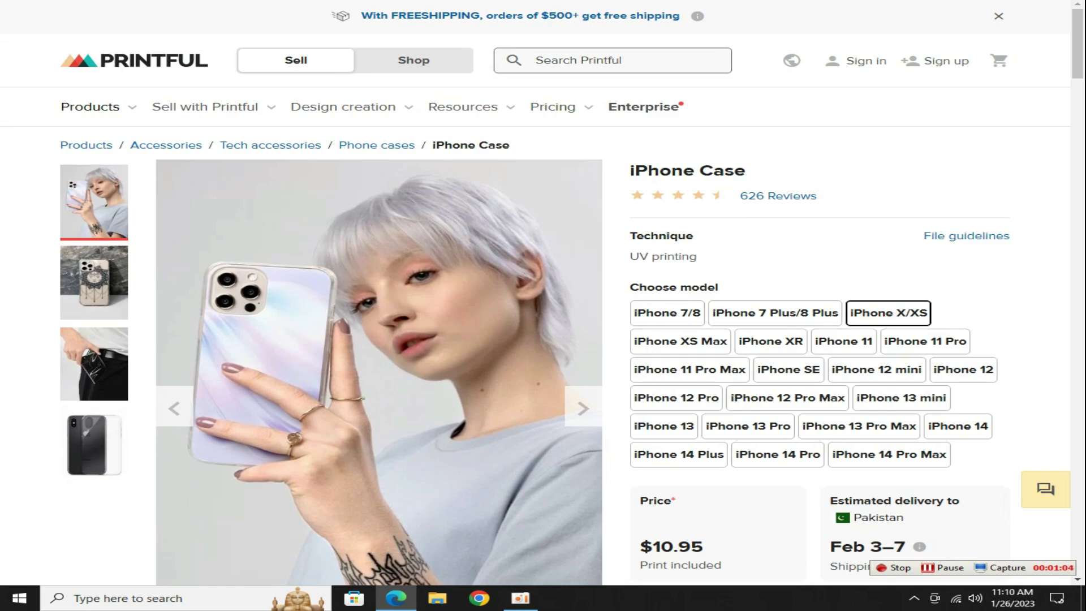
# Open canva.com in a new browser tab
pyautogui.hotkey('ctrl', 't')
pyautogui.write('canva')
pyautogui.press('Return')
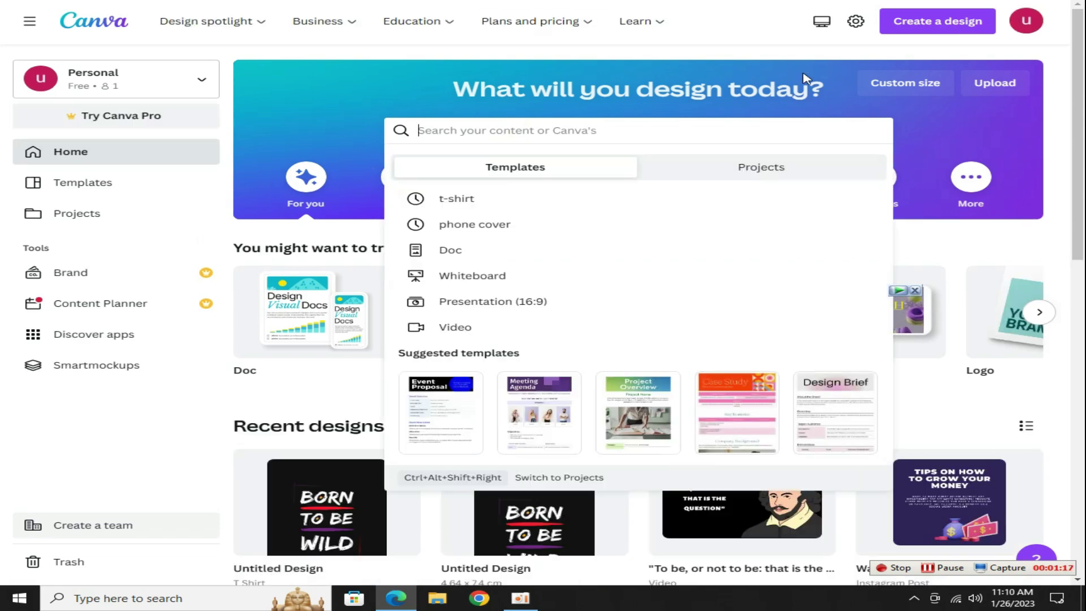
pyautogui.click(480, 415)
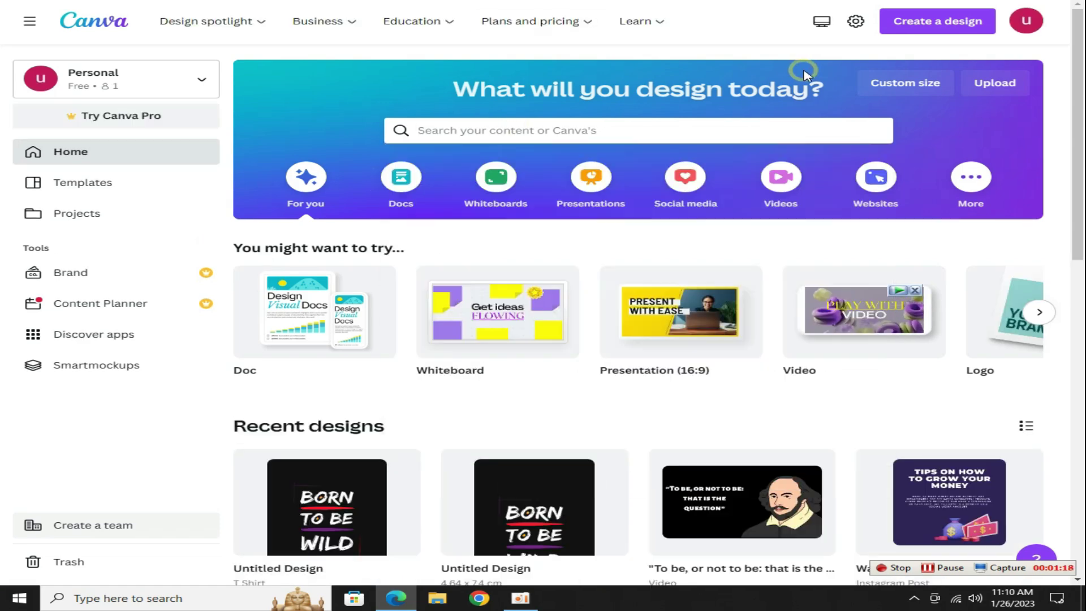
# In File Explorer, open Downloads > Compressed > Tough iPhone Case guidelines
pyautogui.click(438, 600)
pyautogui.click(85, 130)
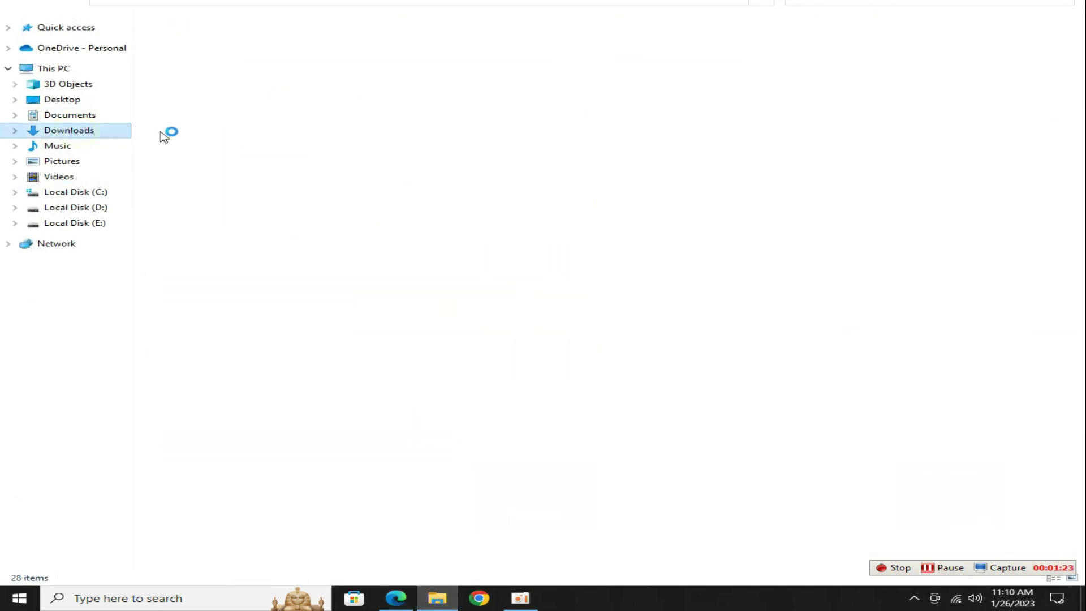
pyautogui.doubleClick(244, 42)
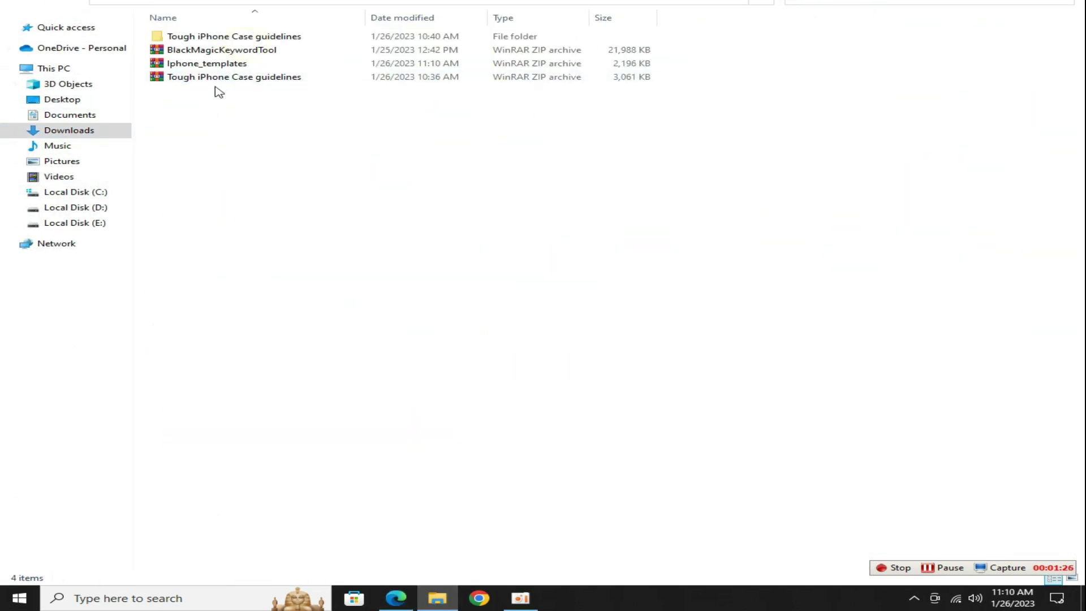
pyautogui.click(215, 80)
pyautogui.rightClick(215, 82)
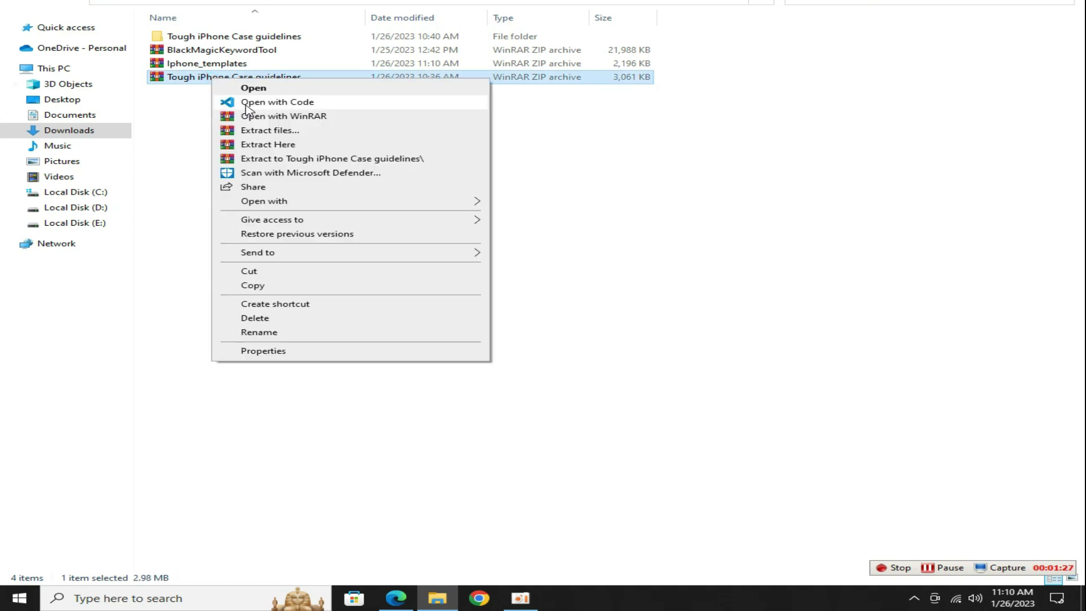
pyautogui.click(182, 138)
pyautogui.doubleClick(213, 36)
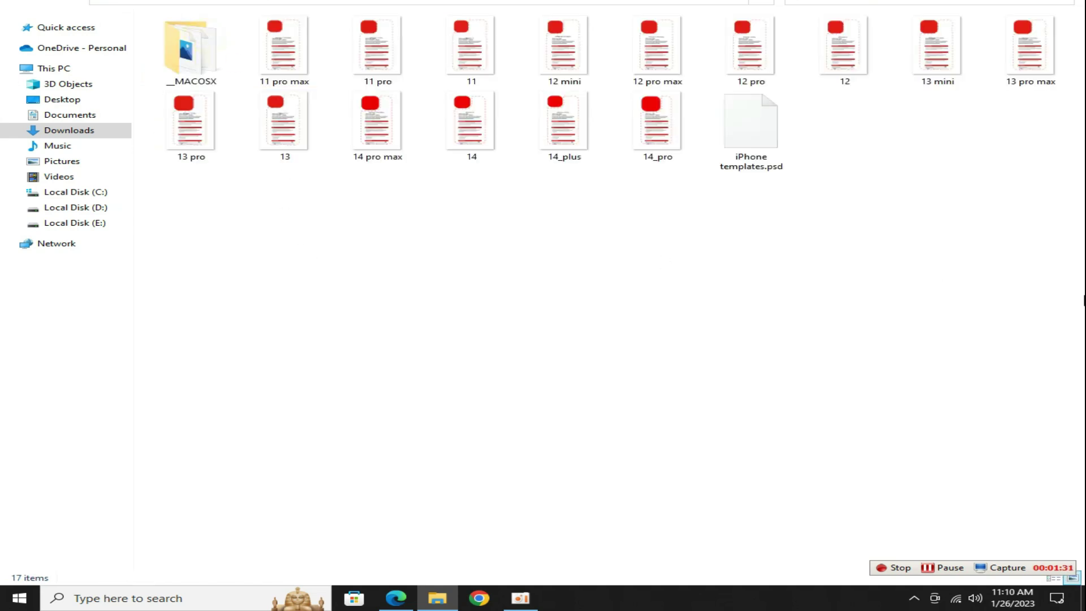
# View the 14_plus iPhone 14 Plus template, 7.4 × 4.64 in at 300 dpi
pyautogui.moveTo(1082, 244); pyautogui.dragTo(136, 11)
pyautogui.click(560, 262)
pyautogui.click(553, 126)
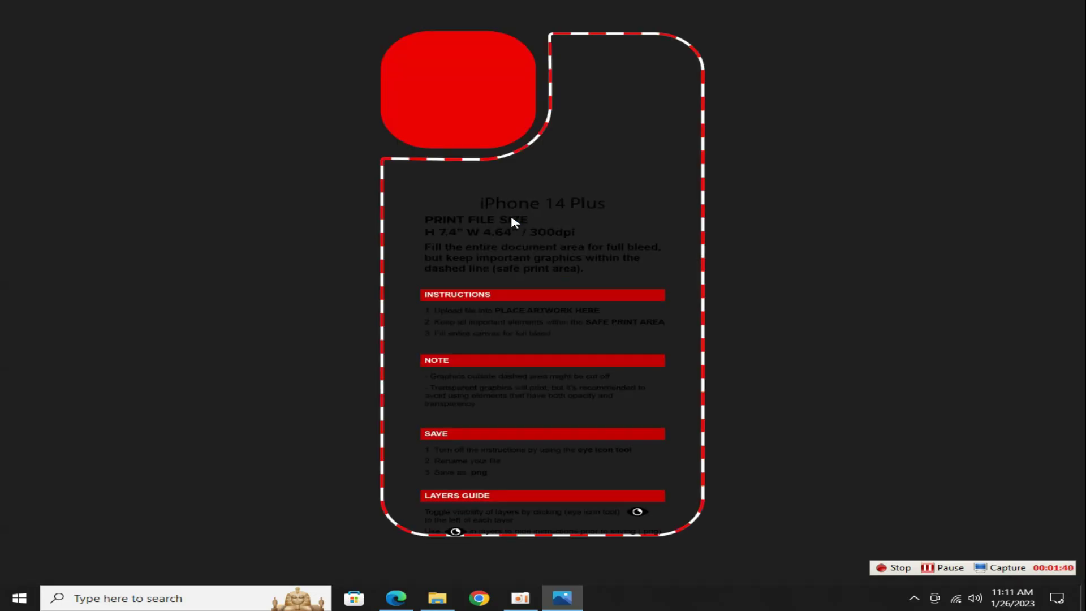
pyautogui.scroll(3, 512, 220)
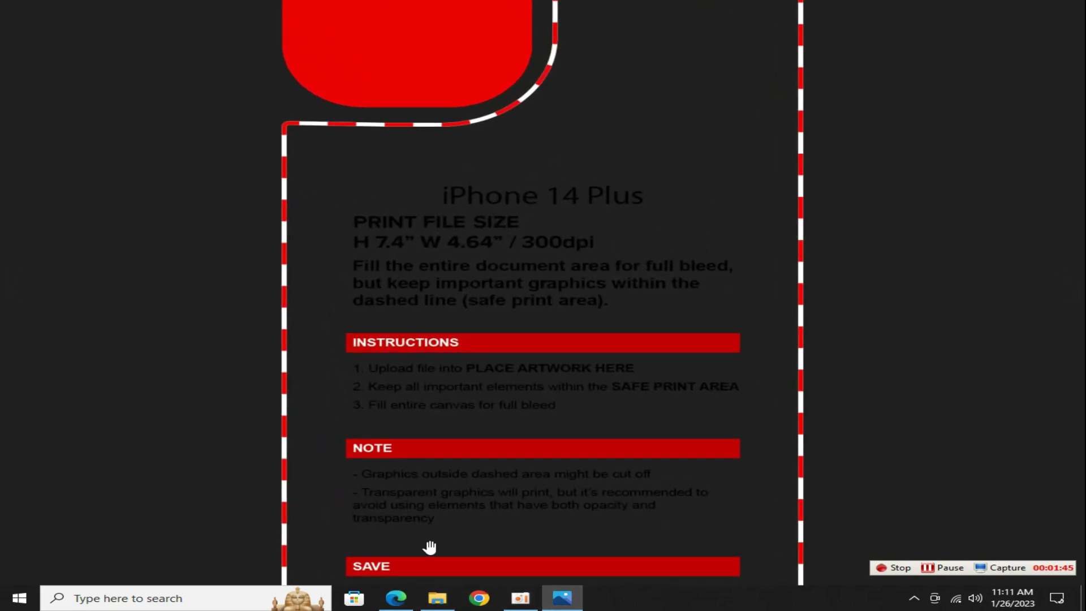
pyautogui.click(401, 601)
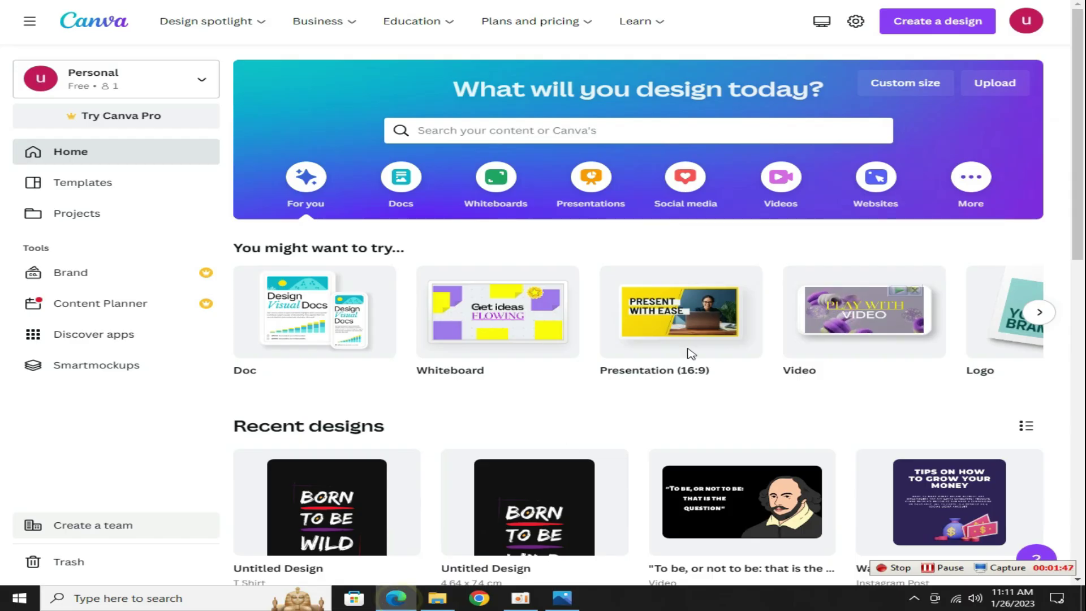
# Create a blank 4.64 × 7.4 cm custom-size design, then open the home page template search suggestions
pyautogui.click(913, 84)
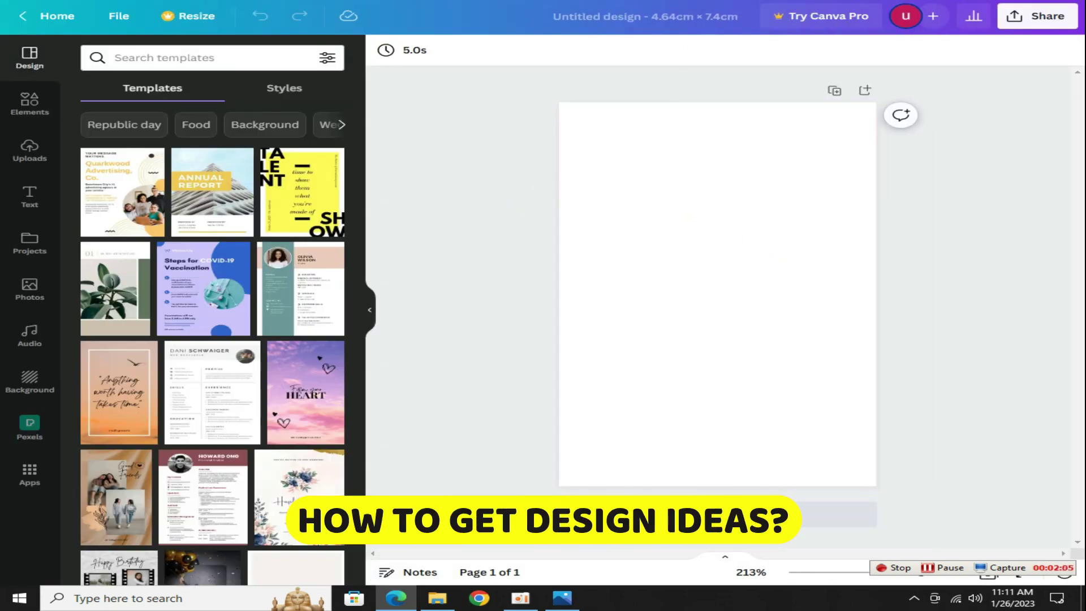
pyautogui.hotkey('ctrl', 'w')
pyautogui.click(508, 131)
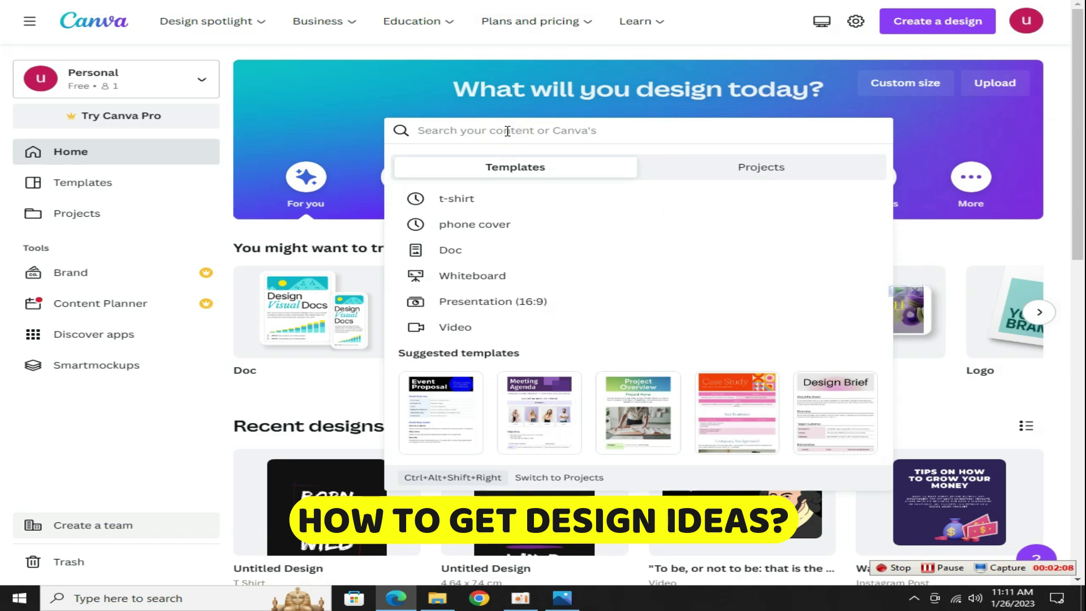
# Try the DAD, HOPE, coffee and FLY HIGH t-shirt templates, then apply JUST KEEP MOVING FORWARD and copy its text group
pyautogui.click(453, 199)
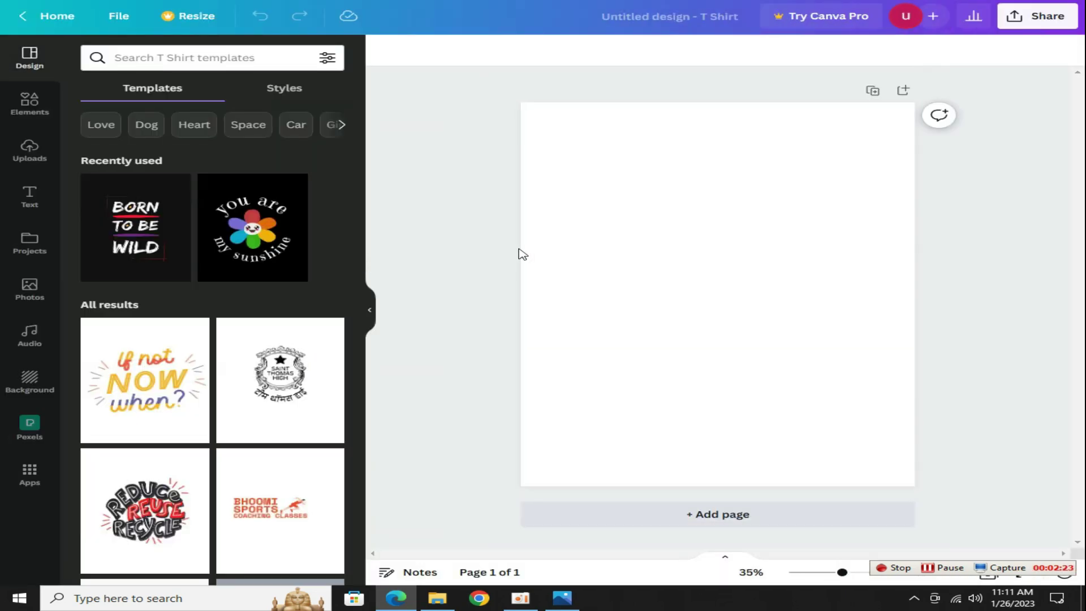
pyautogui.scroll(-5, 259, 327)
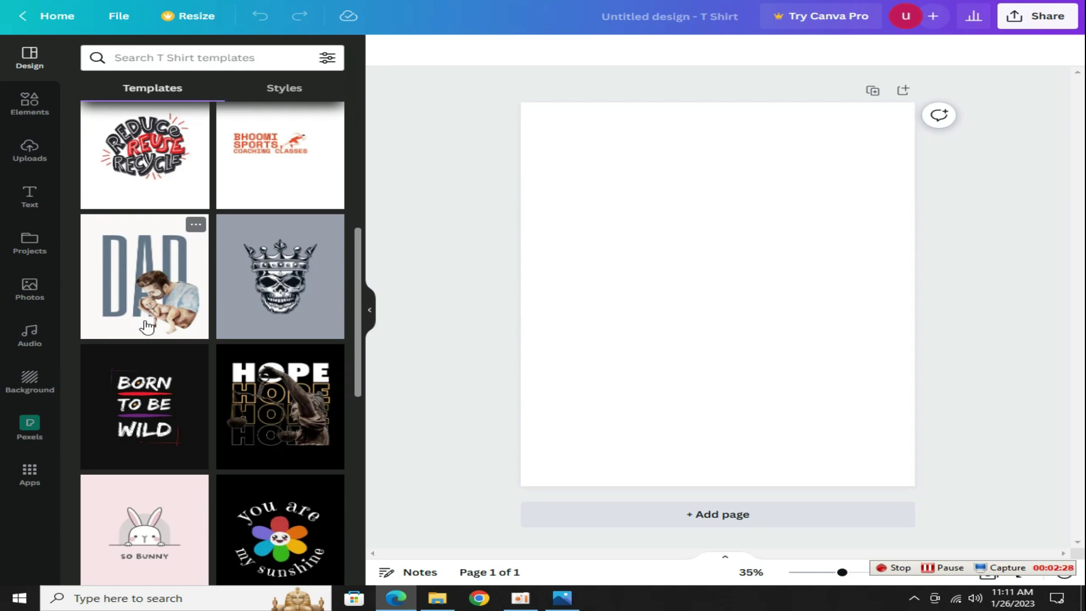
pyautogui.click(151, 302)
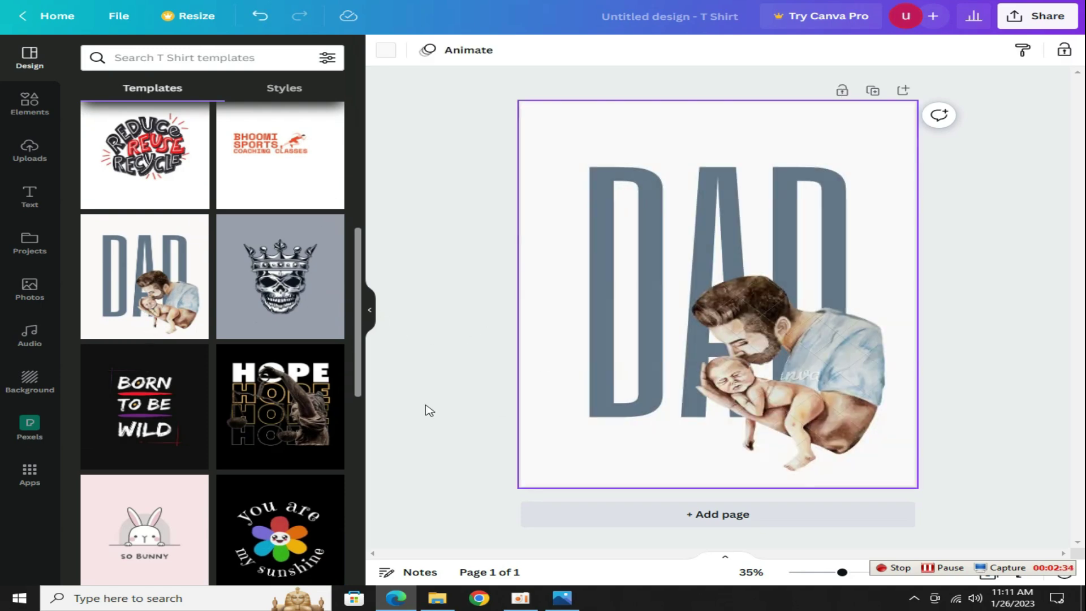
pyautogui.click(283, 408)
pyautogui.scroll(-10, 231, 439)
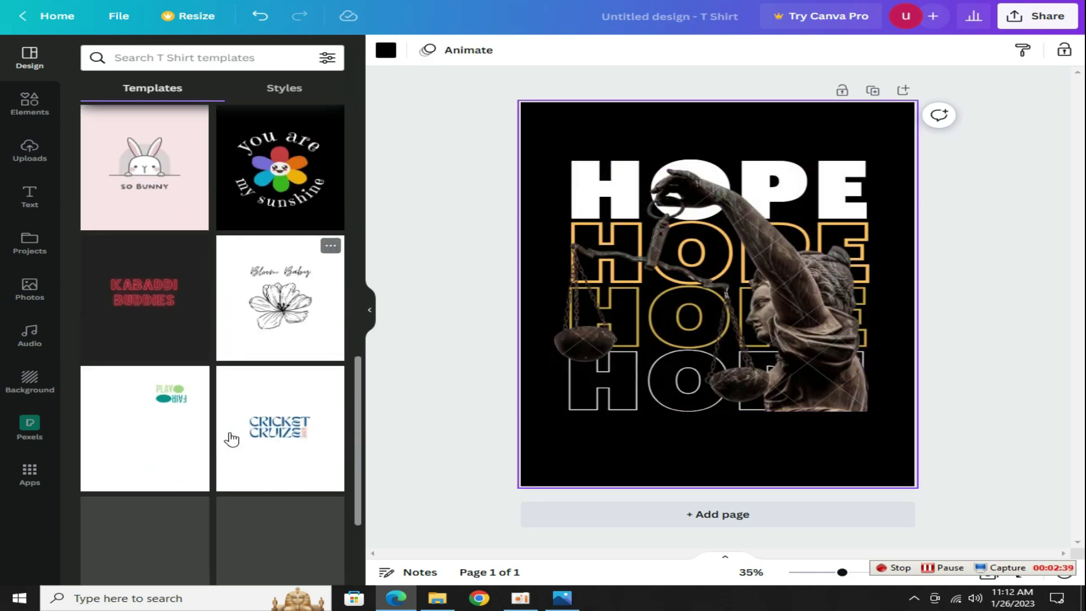
pyautogui.click(230, 439)
pyautogui.click(142, 432)
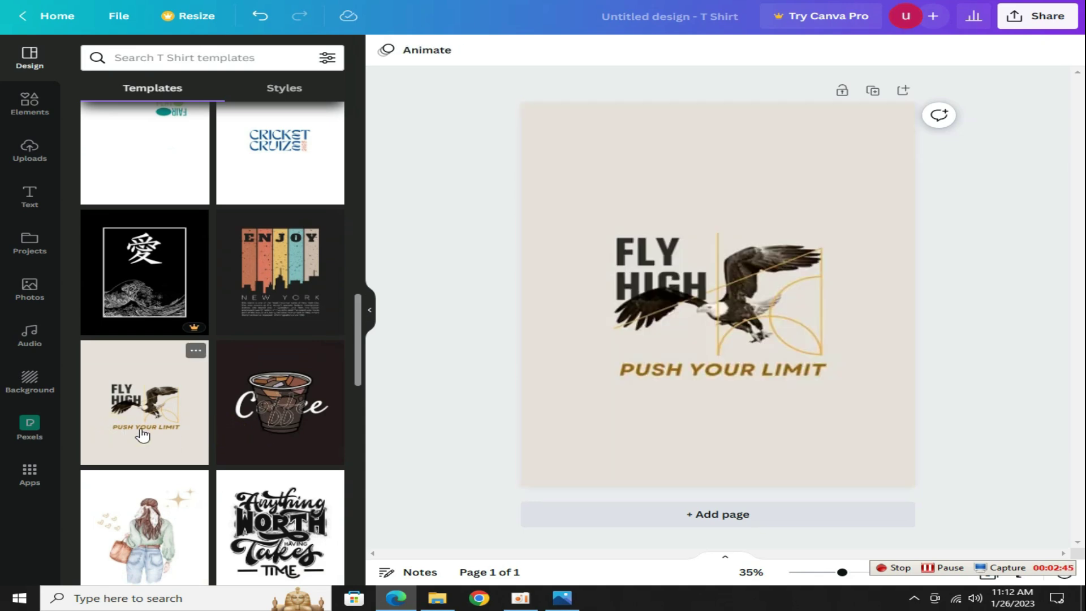
pyautogui.scroll(-8, 226, 408)
pyautogui.click(260, 382)
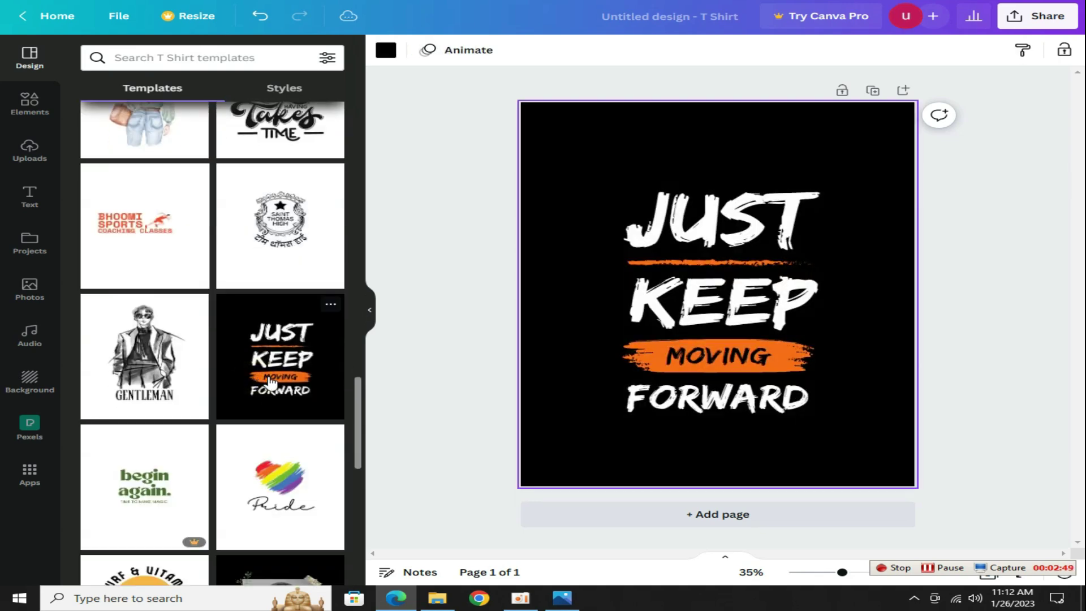
pyautogui.click(744, 440)
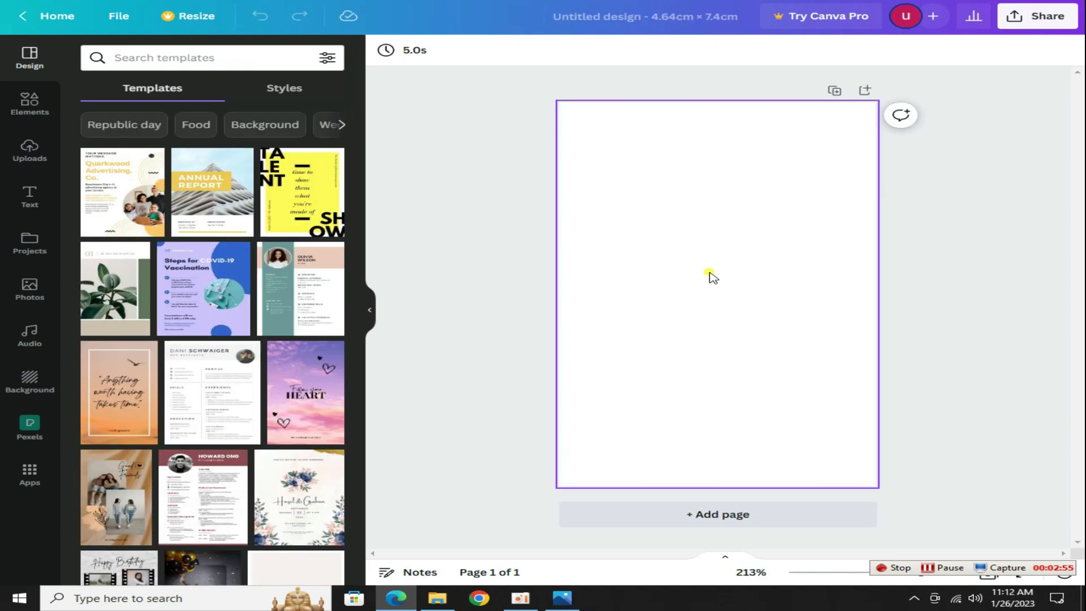
# Paste the JUST KEEP MOVING FORWARD text into the 4.64 × 7.4 cm design, scaled down and centred
pyautogui.hotkey('ctrl', 'v')
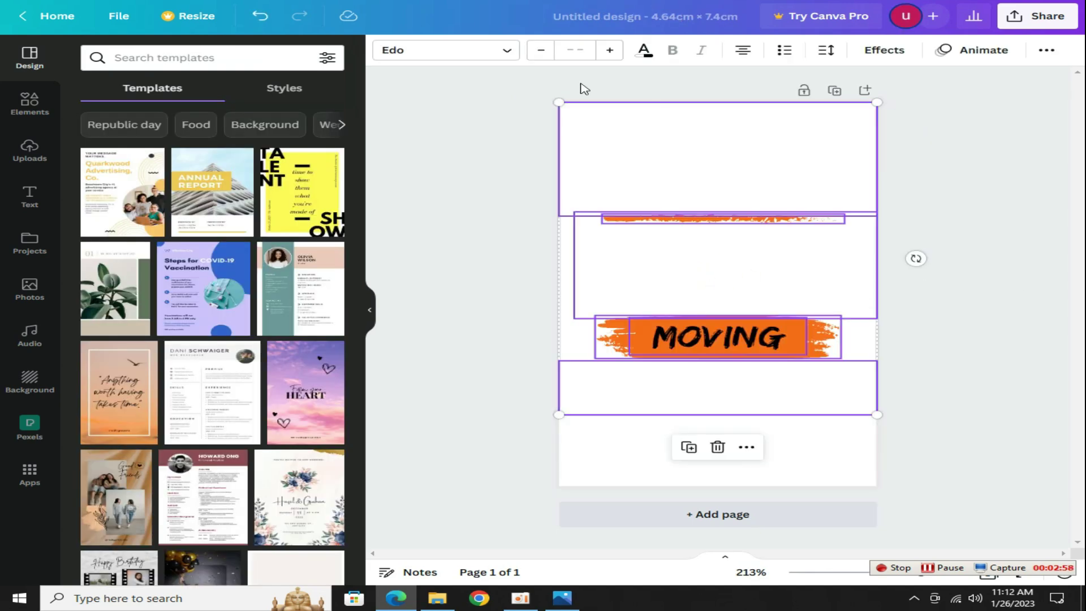
pyautogui.moveTo(877, 414); pyautogui.dragTo(797, 360)
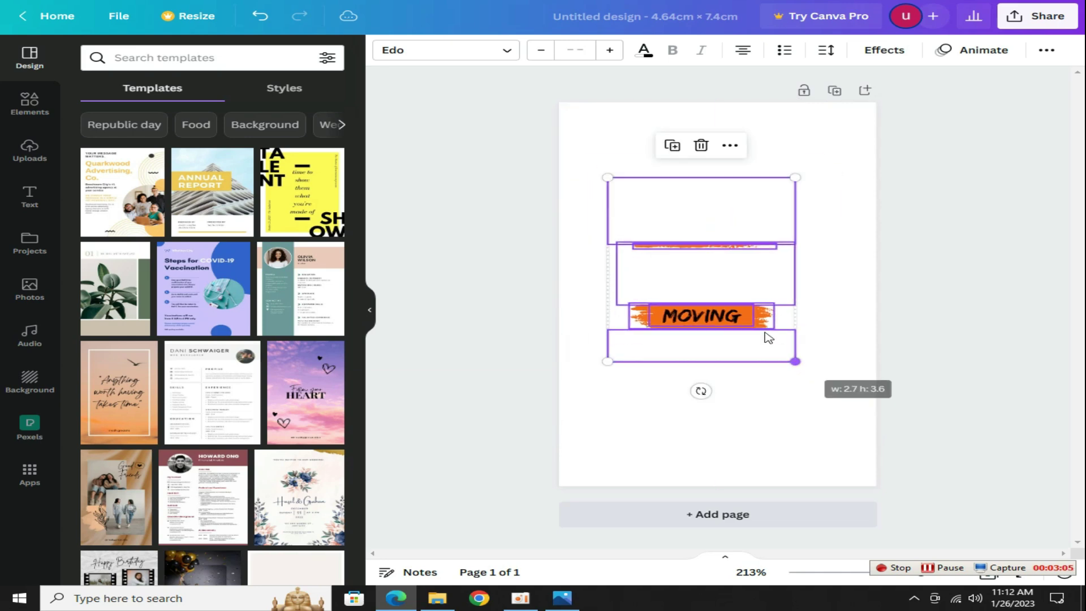
pyautogui.moveTo(737, 298); pyautogui.dragTo(803, 458)
pyautogui.click(803, 459)
# Check the T-shirt's background colour code, then set the small design's background to #000000
pyautogui.hotkey('alt', 'Tab')
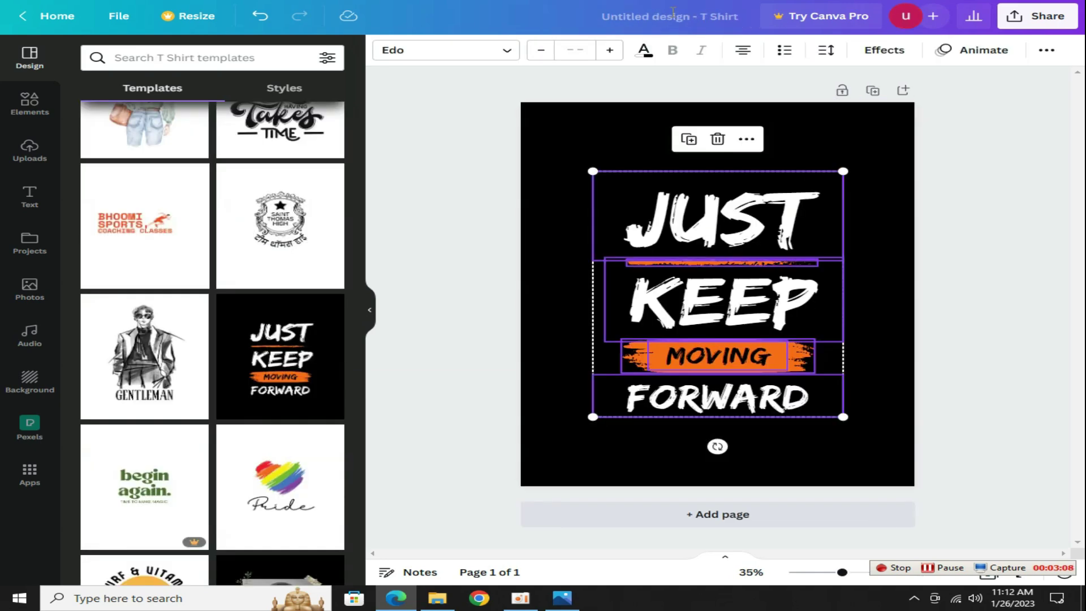
pyautogui.click(596, 131)
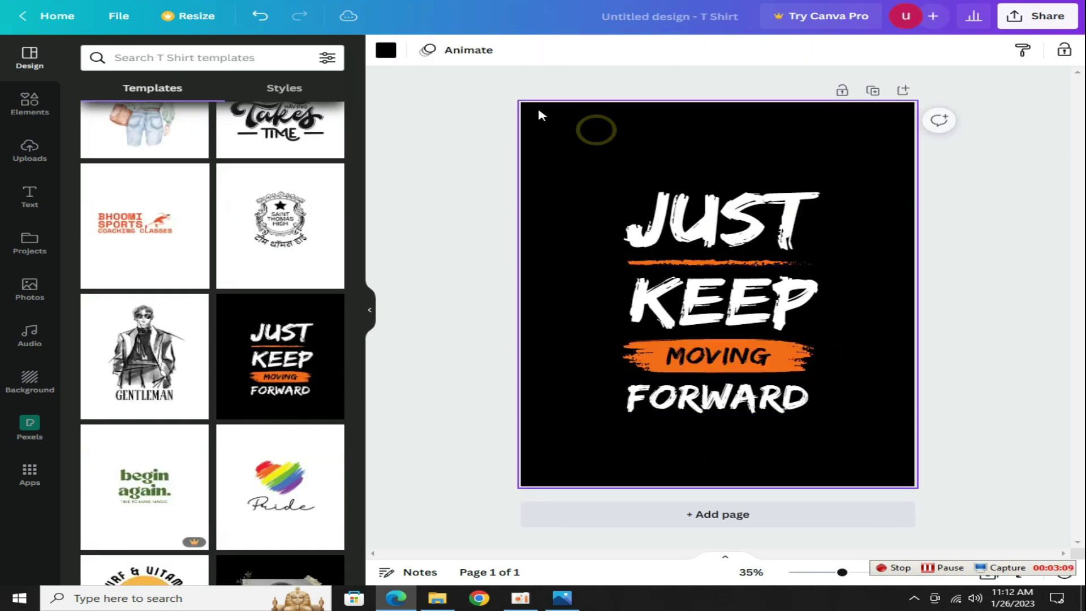
pyautogui.click(391, 53)
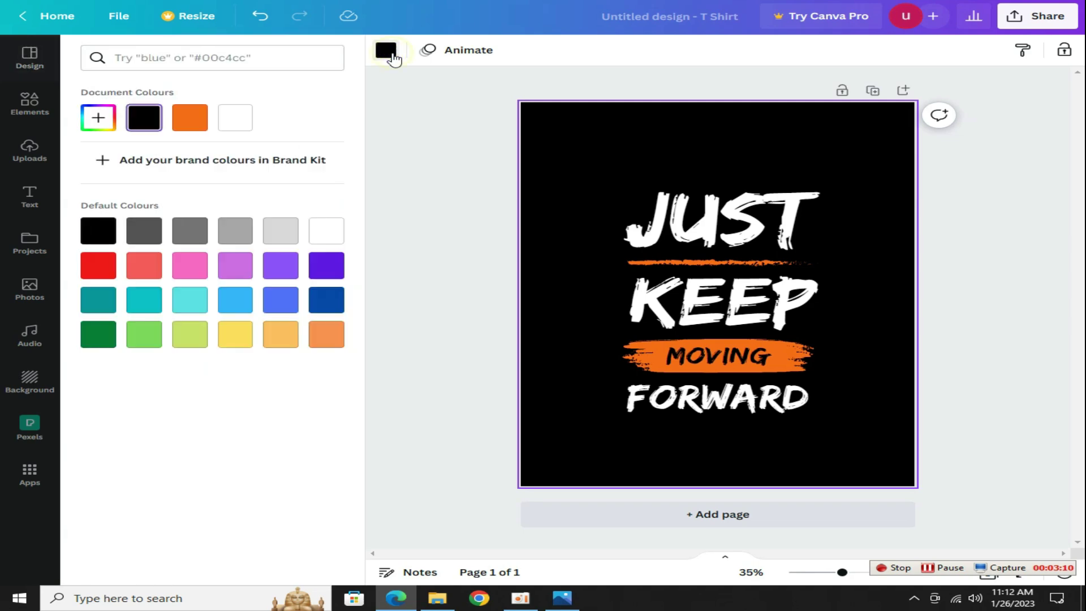
pyautogui.click(94, 125)
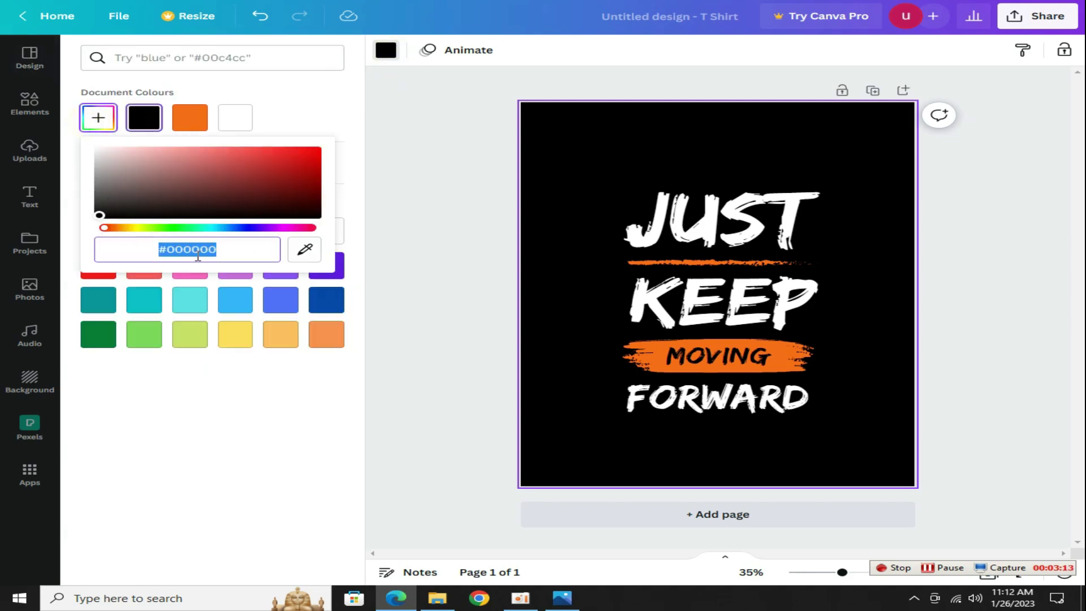
pyautogui.hotkey('ctrl', 'z')
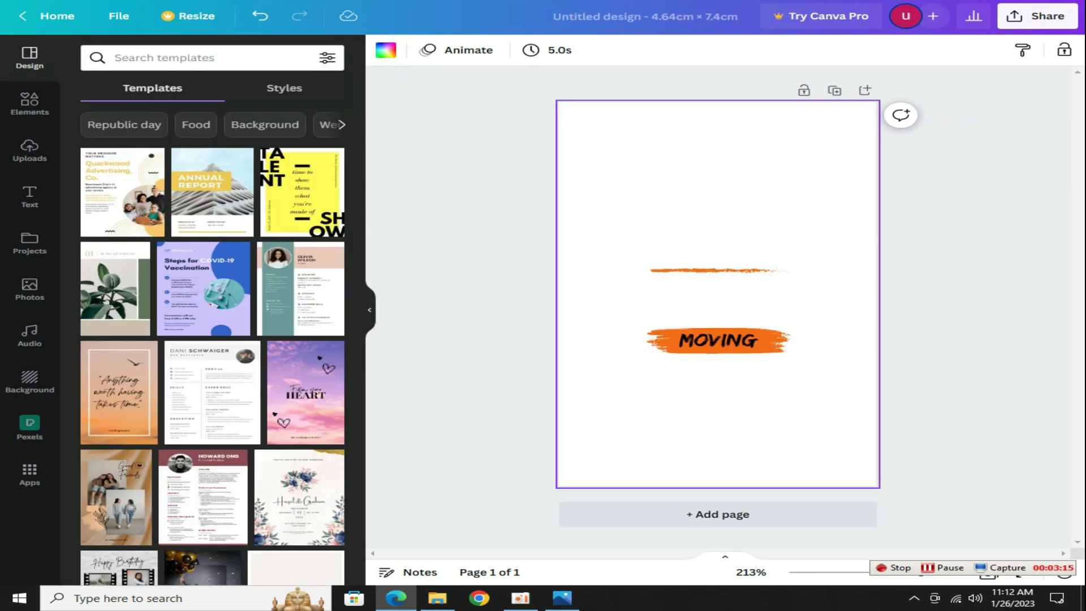
pyautogui.click(391, 53)
pyautogui.click(112, 119)
pyautogui.write('#000000')
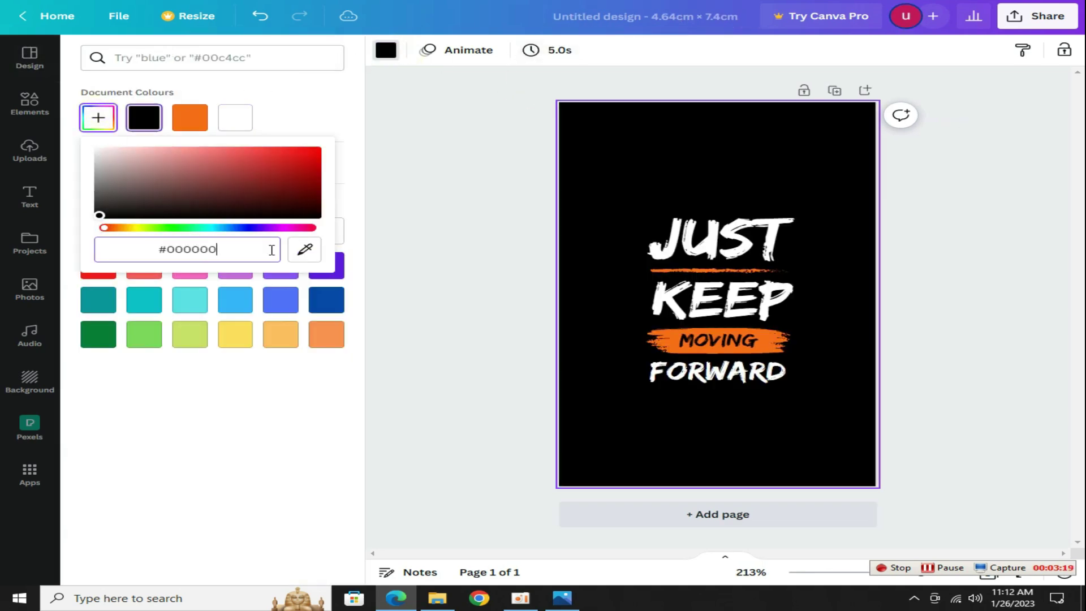
pyautogui.click(447, 280)
pyautogui.click(669, 256)
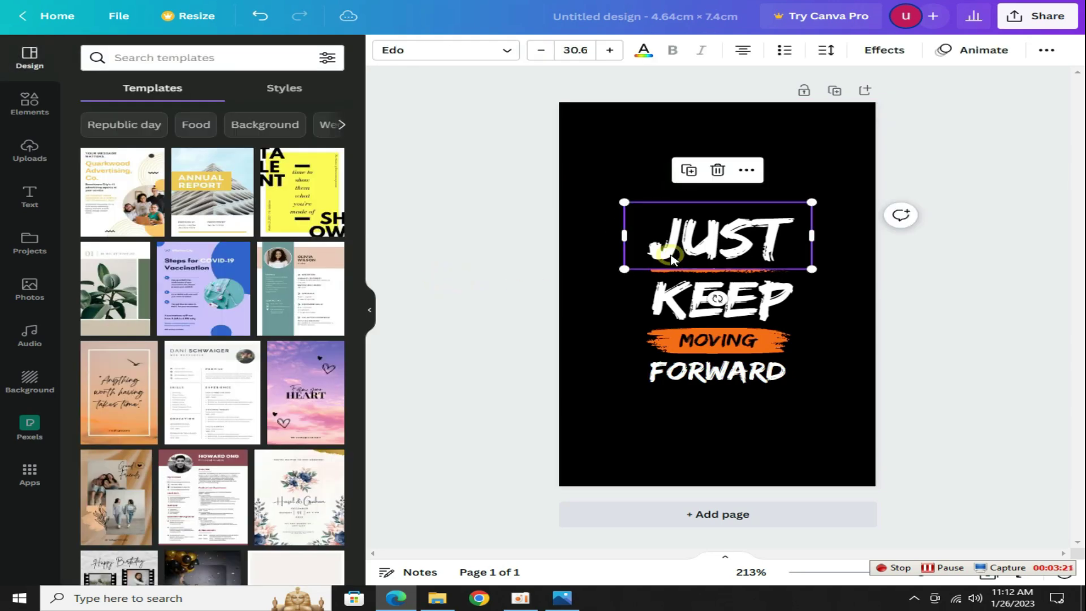
# Enlarge all four text elements together and centre them on the page
pyautogui.click(705, 397)
pyautogui.hotkey('ctrl', 'a')
pyautogui.moveTo(810, 386); pyautogui.dragTo(822, 399)
pyautogui.moveTo(752, 355); pyautogui.dragTo(737, 343)
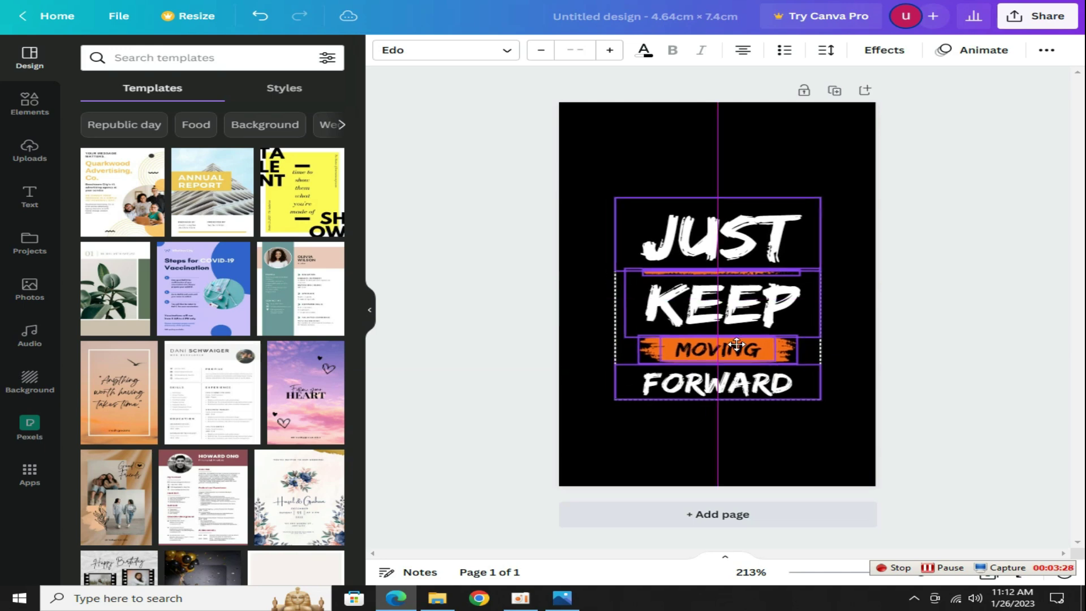
pyautogui.click(519, 328)
# Place the uploaded phone-case guide image and reposition the text lower on the case
pyautogui.click(31, 150)
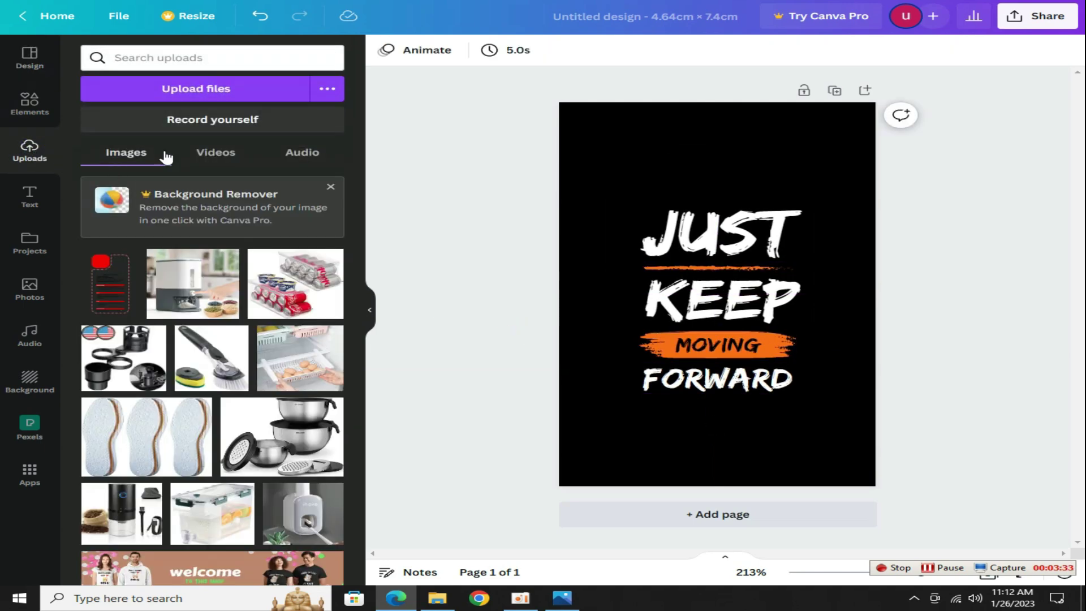
pyautogui.click(206, 104)
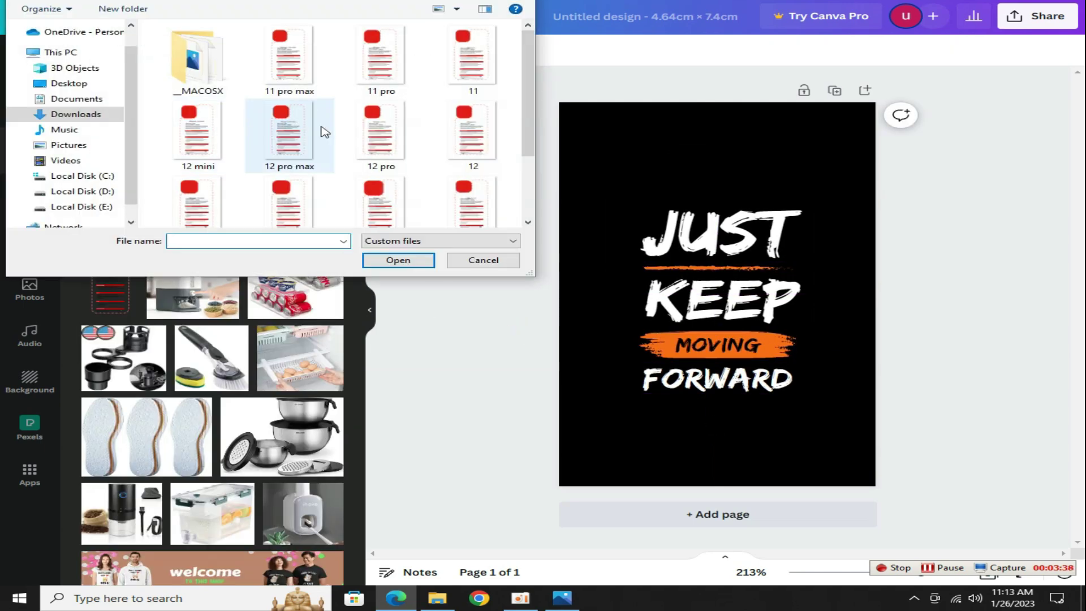
pyautogui.scroll(-2, 529, 133)
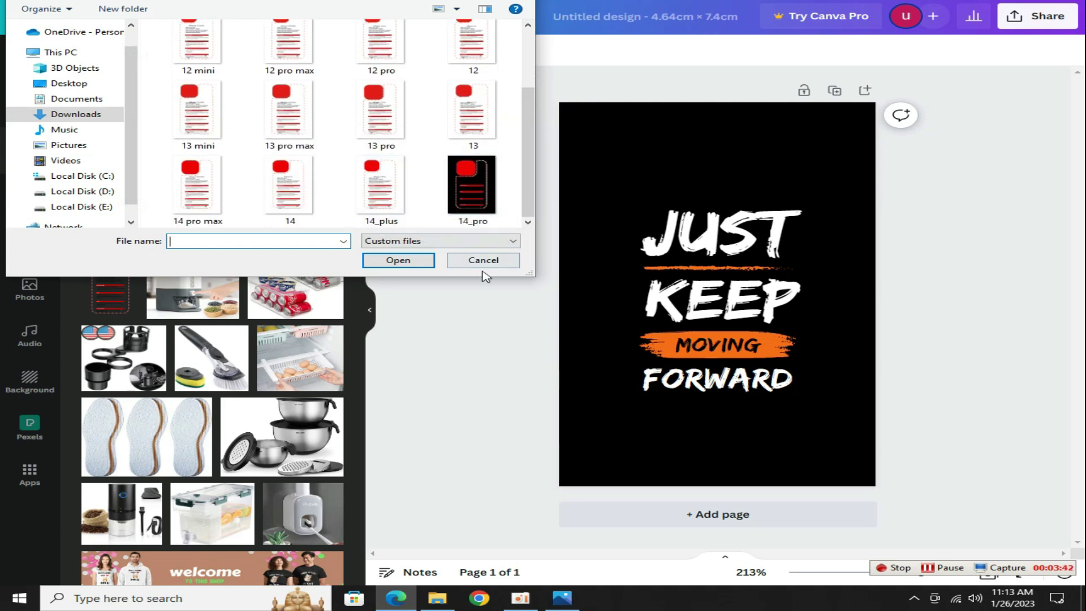
pyautogui.click(484, 261)
pyautogui.moveTo(548, 254); pyautogui.dragTo(584, 226)
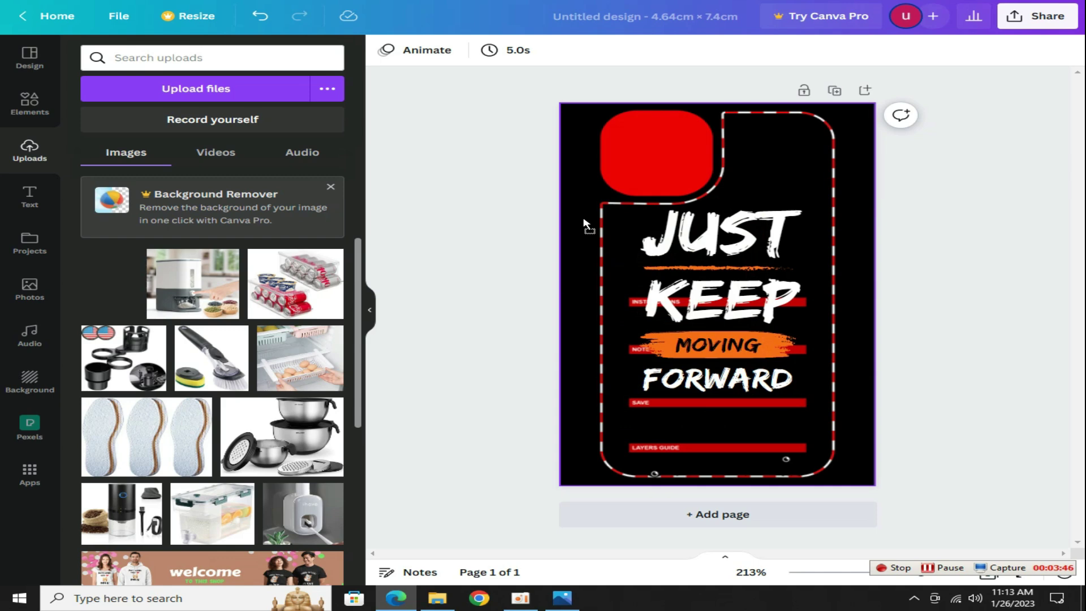
pyautogui.click(622, 236)
pyautogui.moveTo(623, 235); pyautogui.dragTo(622, 257)
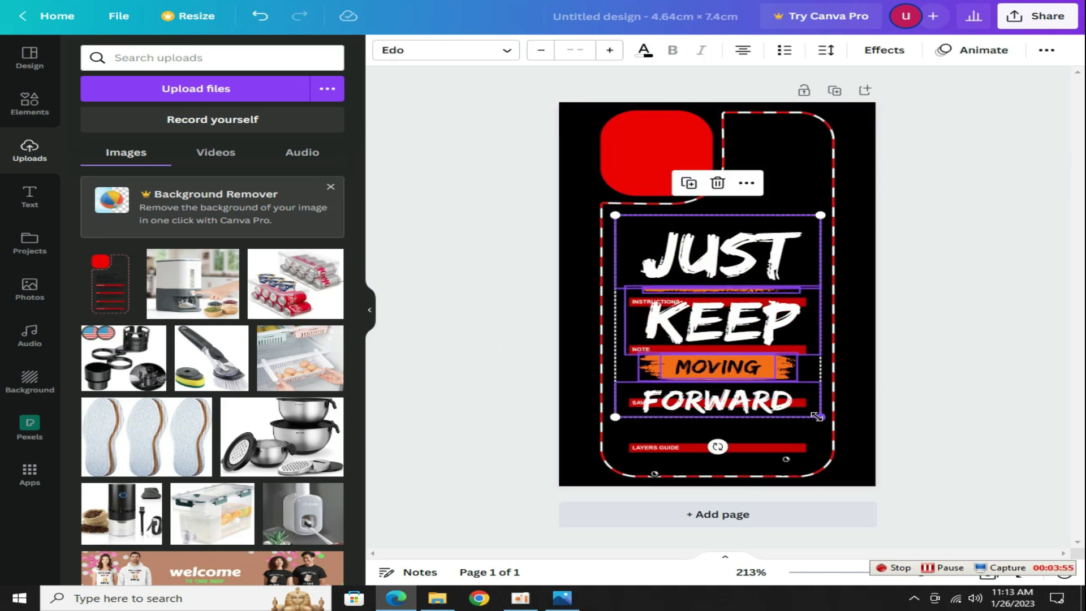
pyautogui.moveTo(817, 417); pyautogui.dragTo(809, 406)
pyautogui.moveTo(719, 340); pyautogui.dragTo(724, 349)
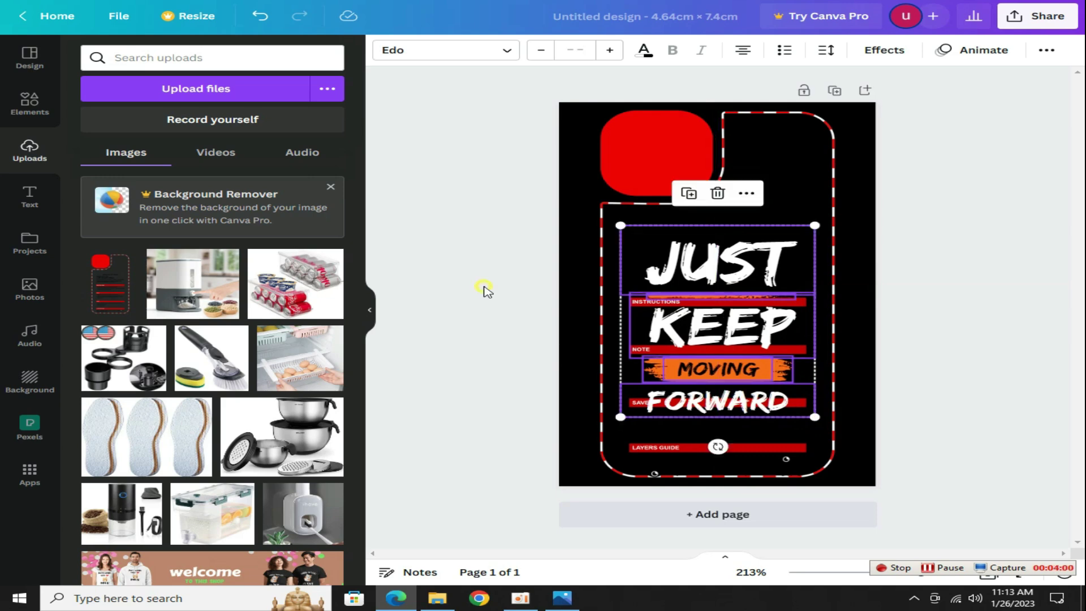
pyautogui.click(486, 291)
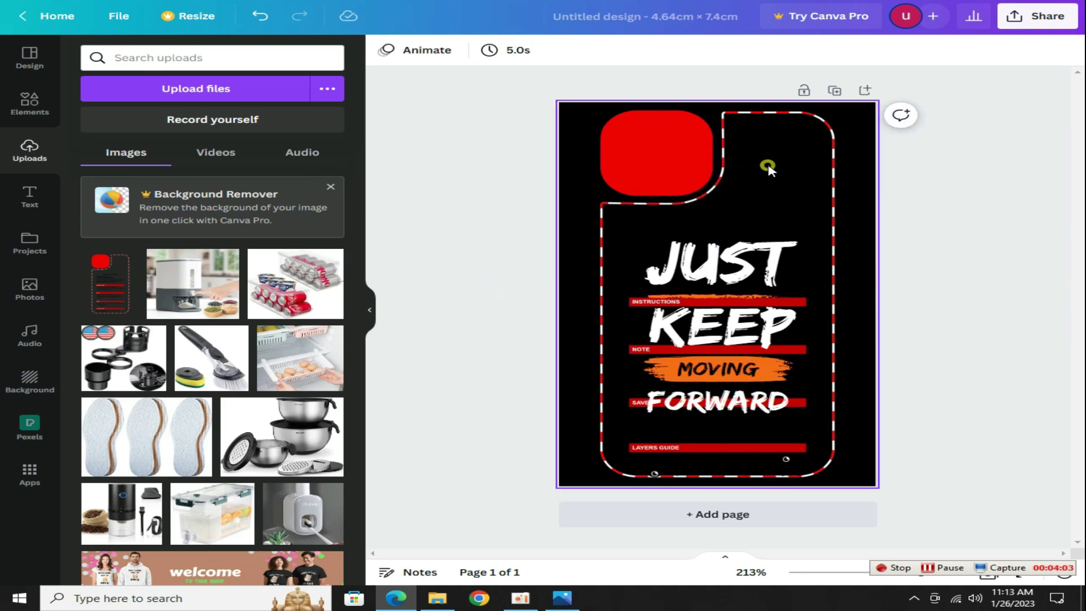
pyautogui.click(769, 170)
# Remove the phone-case guide image and download the design as a 548 × 874 px PNG
pyautogui.press('Delete')
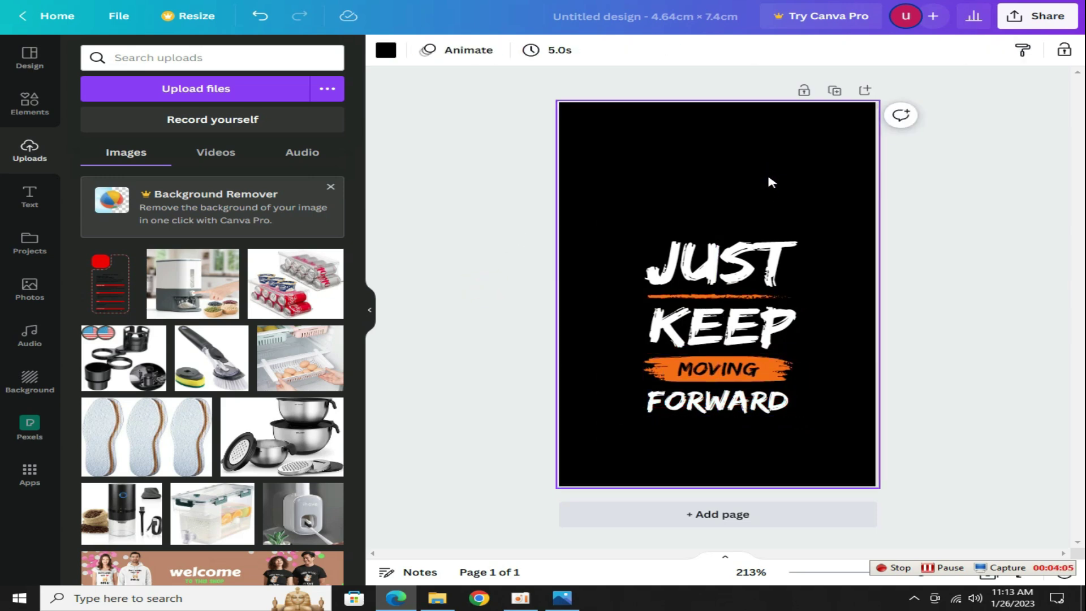
pyautogui.click(1047, 23)
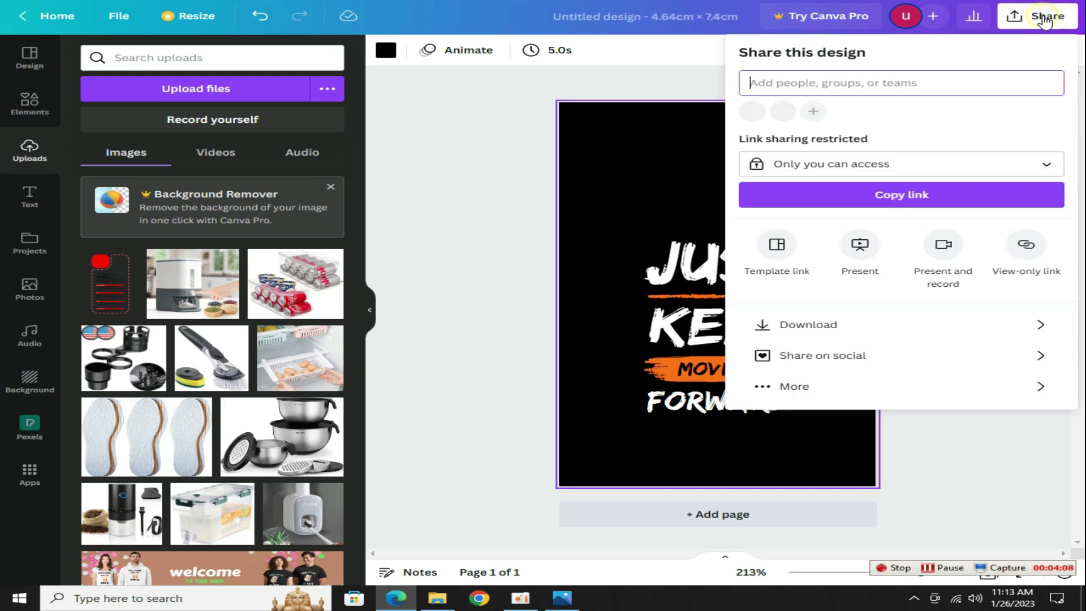
pyautogui.click(834, 331)
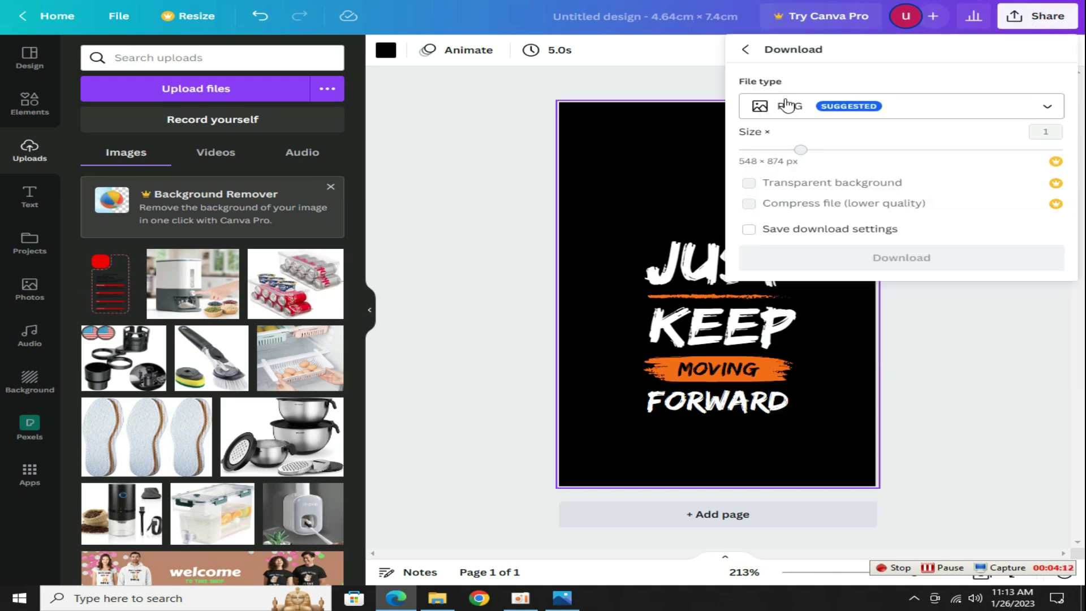
pyautogui.click(899, 251)
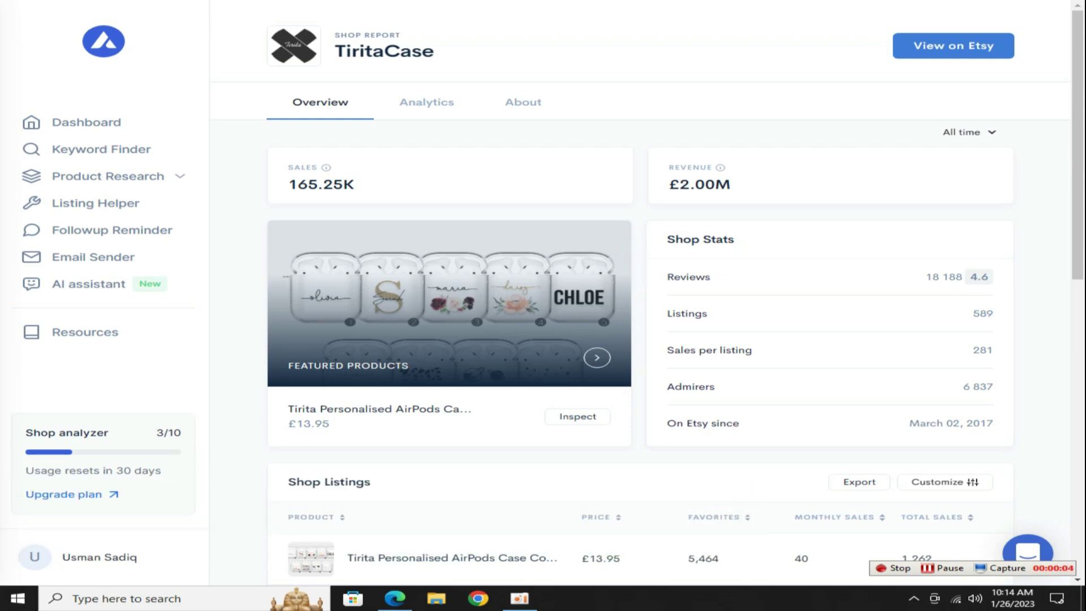
# Search Etsy for '40 free listings' and scroll the results for the free-listings shop offer
pyautogui.hotkey('ctrl', 'Tab')
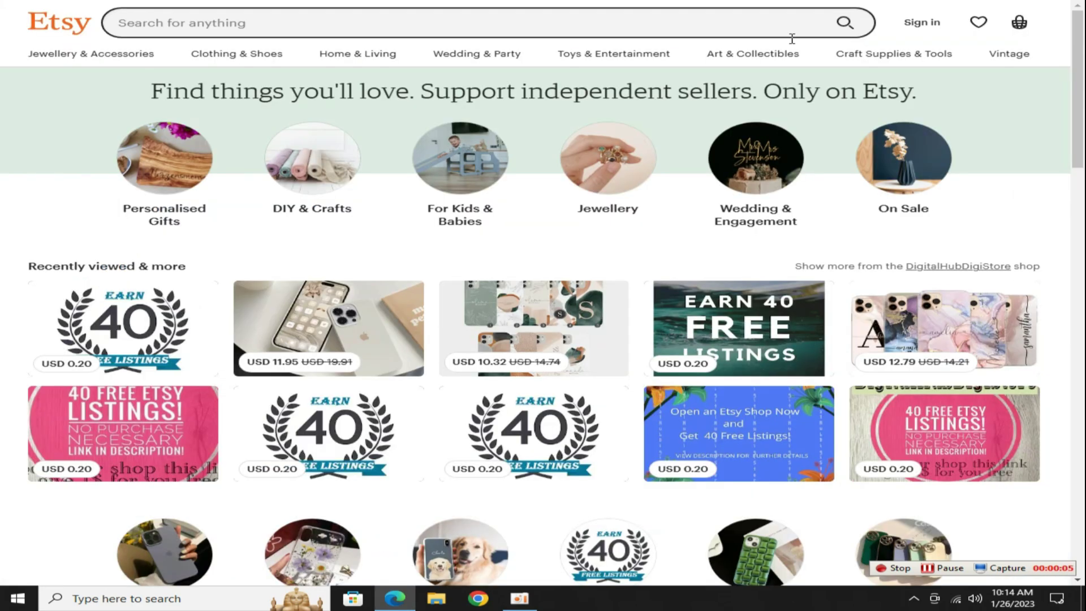
pyautogui.click(267, 31)
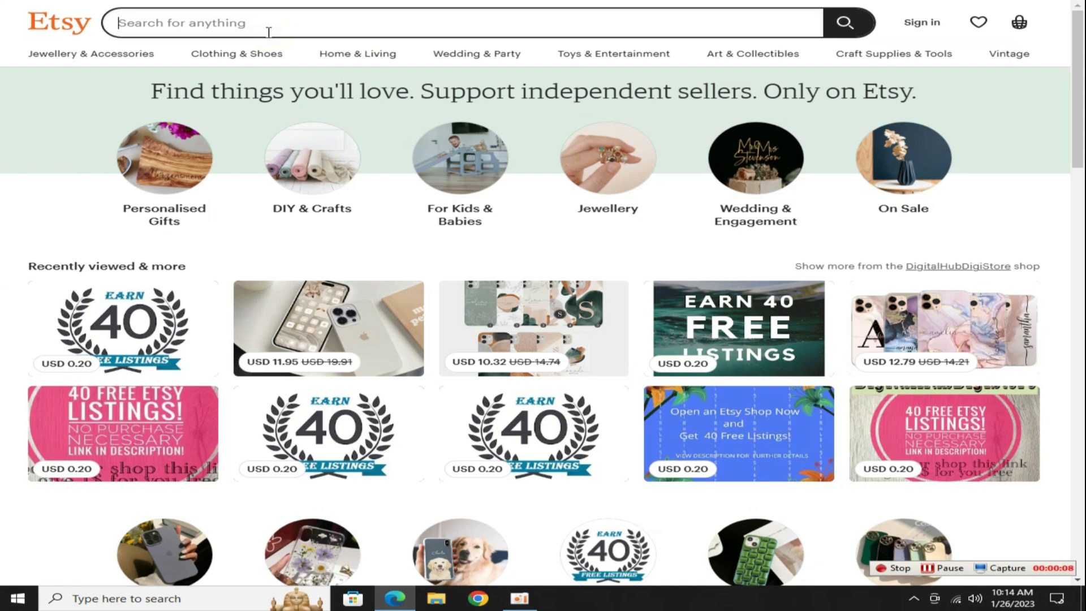
pyautogui.write('40 free listings')
pyautogui.press('Return')
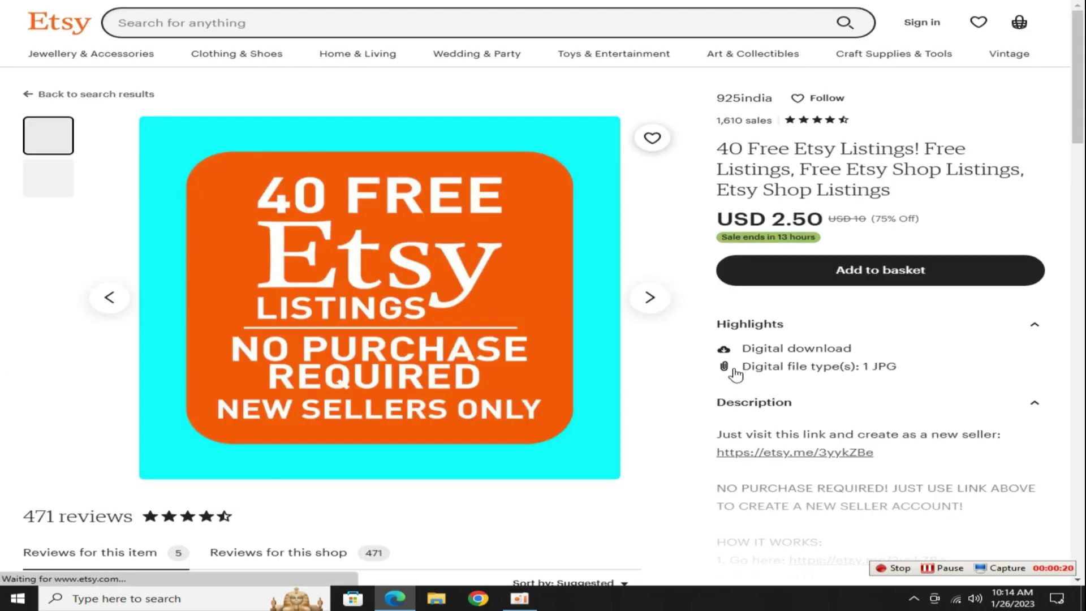
pyautogui.scroll(-2, 791, 376)
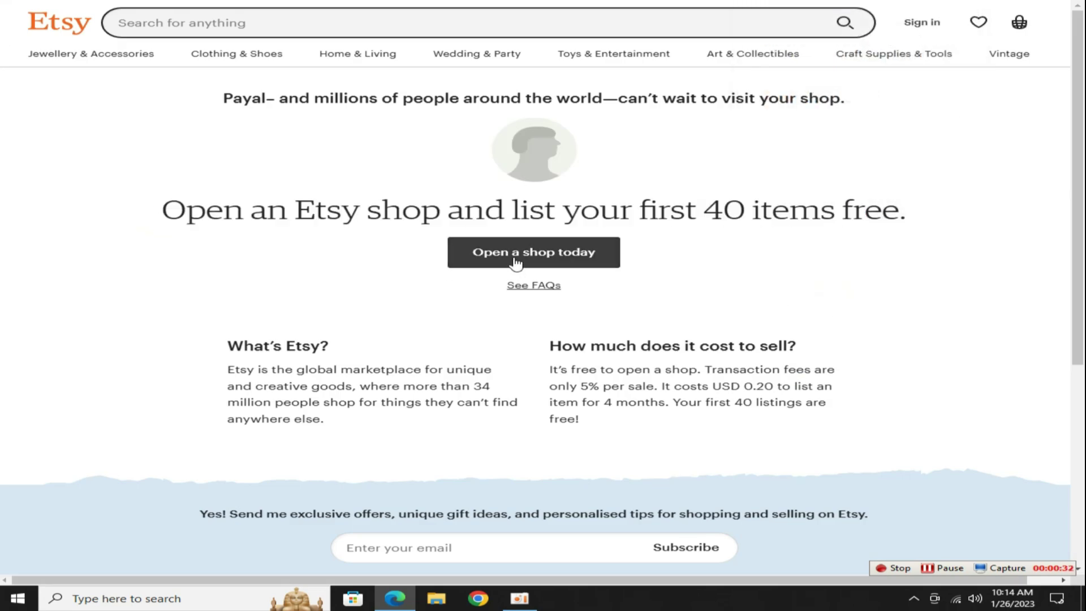
# Find the 'Open a shop today' button and start opening a new Etsy shop
pyautogui.scroll(-5, 514, 263)
pyautogui.scroll(5, 514, 340)
pyautogui.scroll(-1, 555, 213)
pyautogui.click(535, 174)
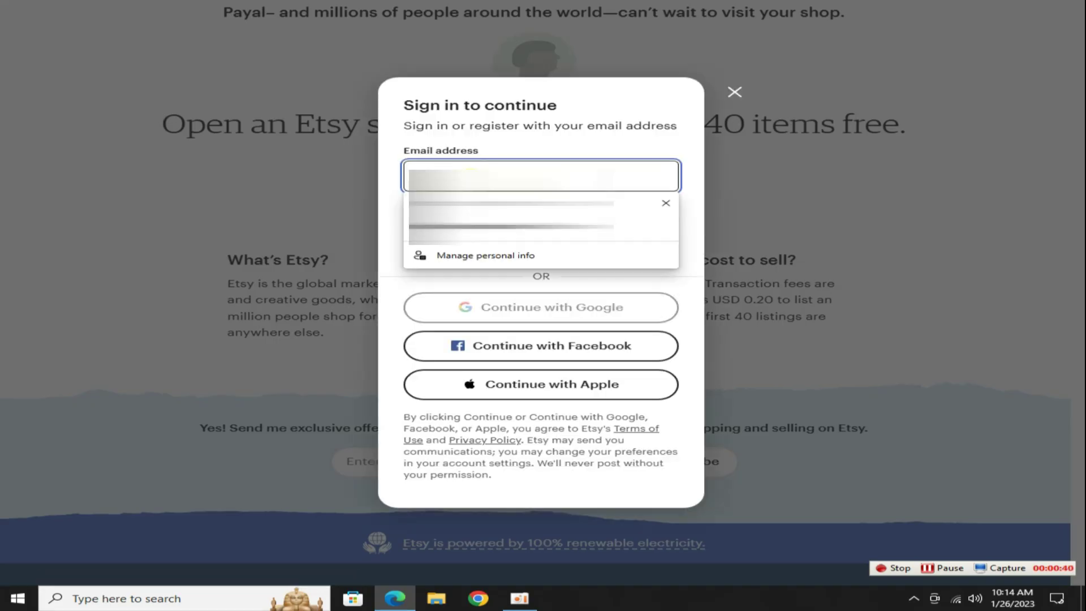
# Register the Etsy seller account with the autofilled e-mail, a first name and a password
pyautogui.click(547, 218)
pyautogui.click(548, 222)
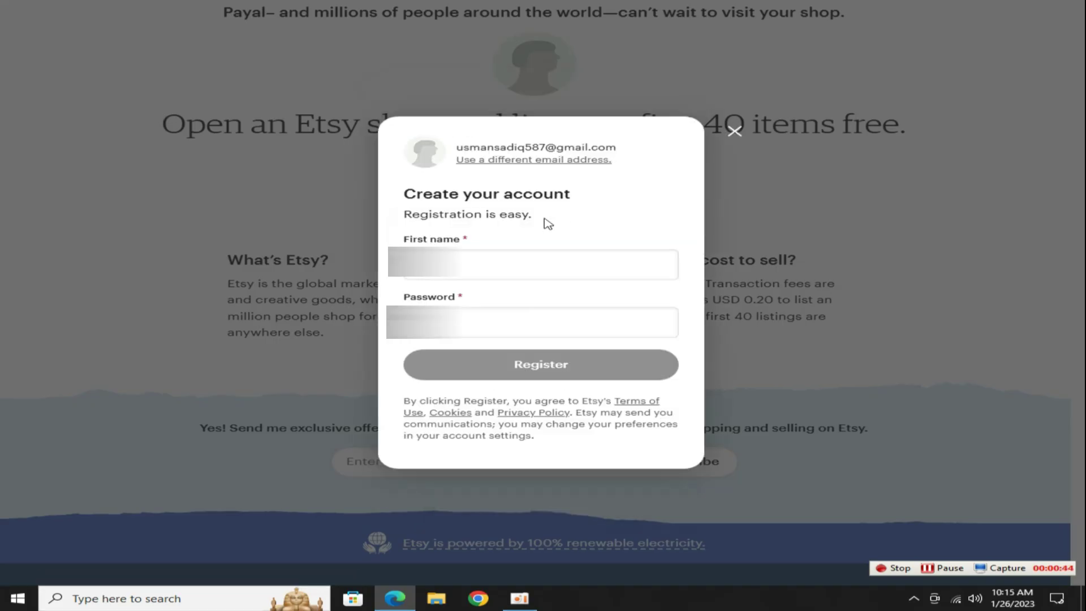
pyautogui.click(541, 322)
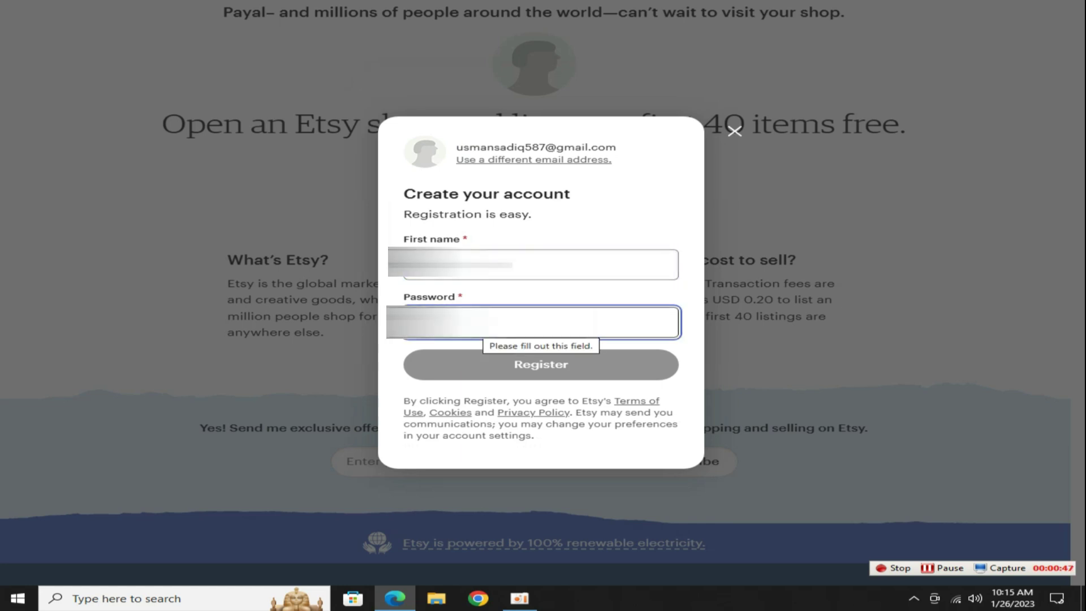
pyautogui.write('***')
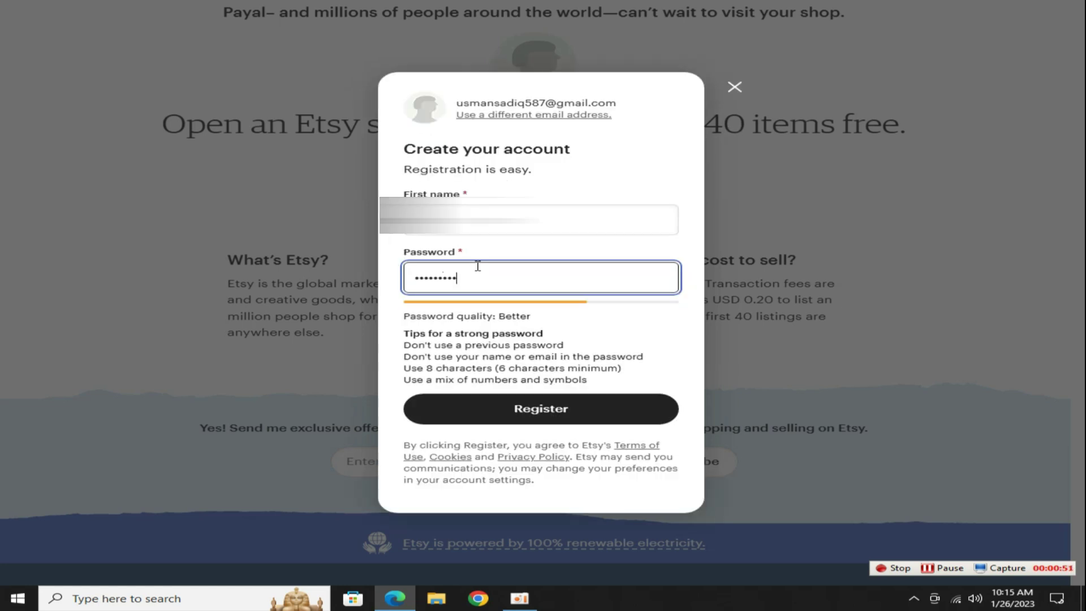
pyautogui.click(538, 411)
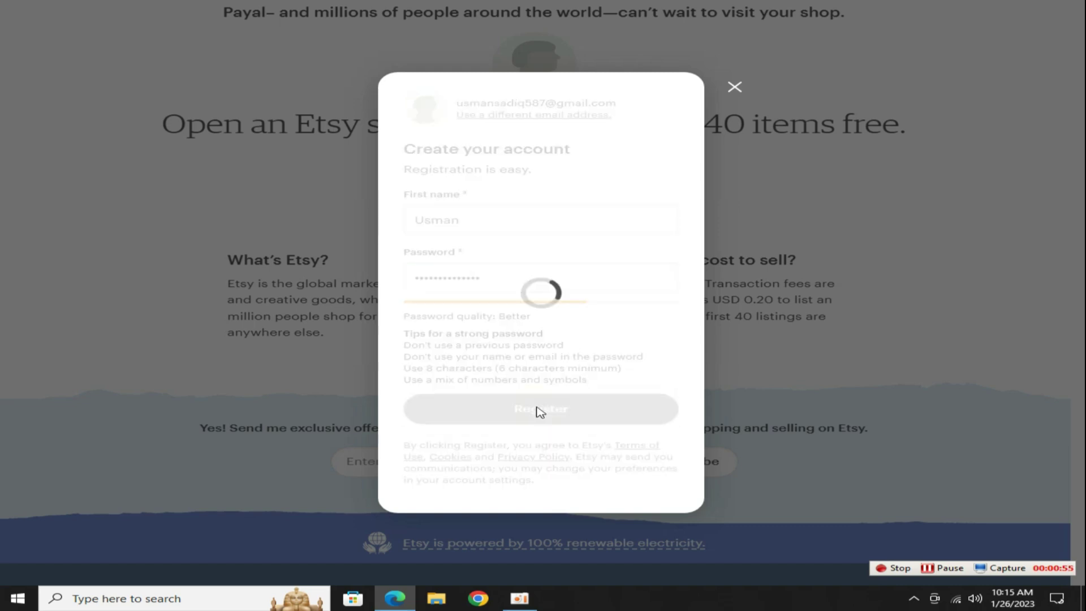
# Answer the onboarding question as just starting to sell and skip the help-topics page
pyautogui.click(649, 342)
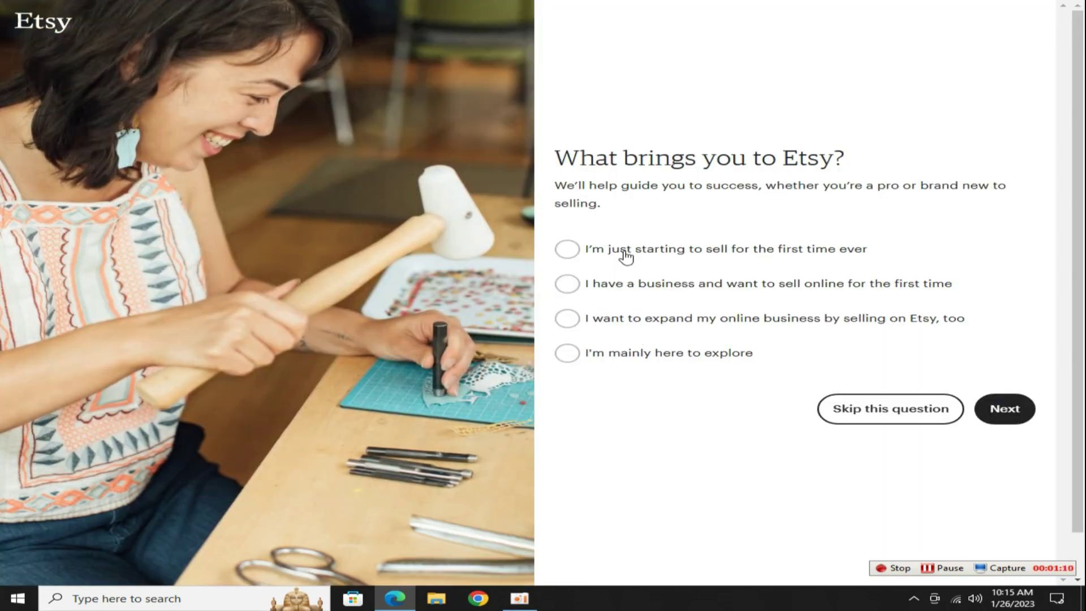
pyautogui.click(1002, 408)
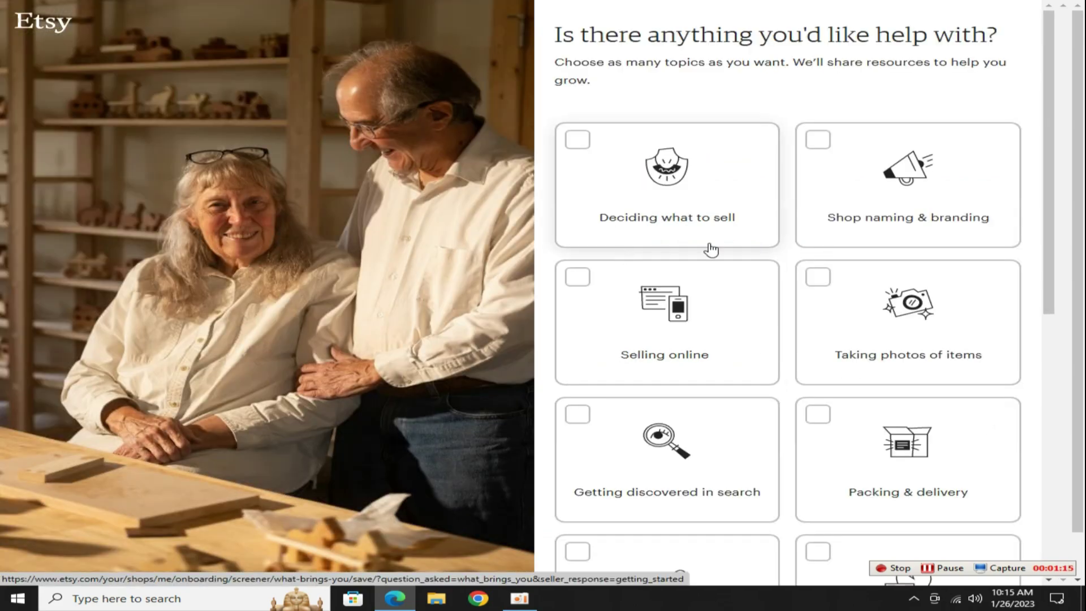
pyautogui.scroll(-8, 669, 370)
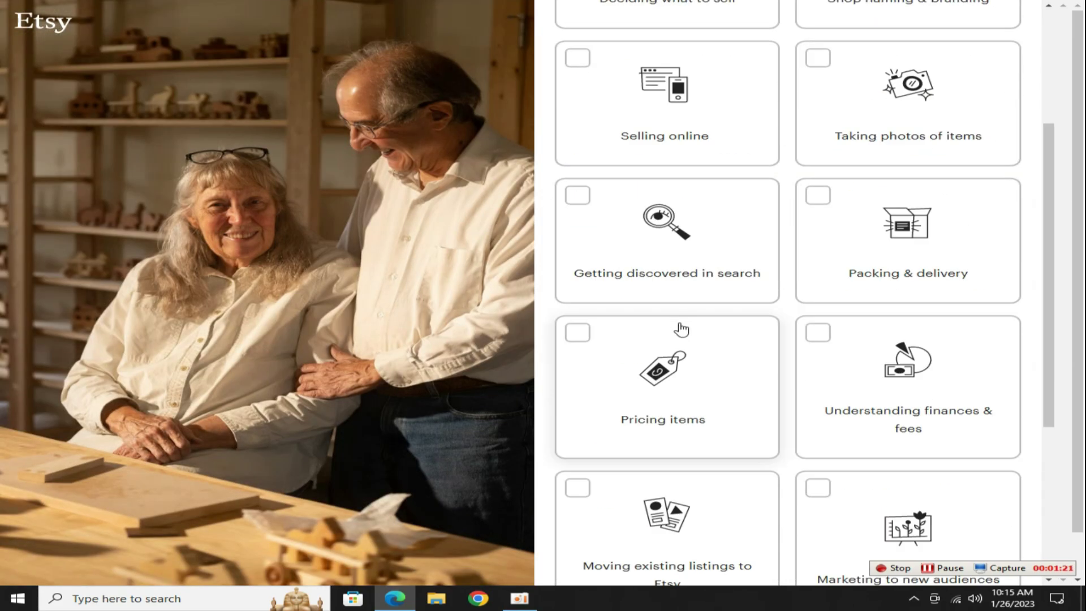
pyautogui.scroll(-1, 861, 545)
pyautogui.click(851, 538)
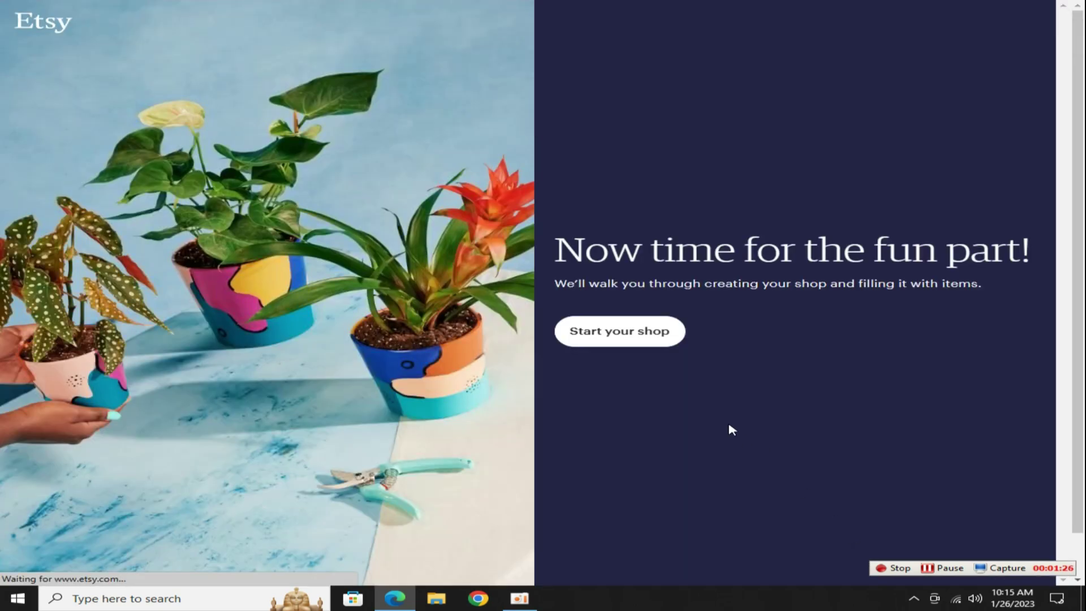
# Set the shop preferences to English and Philippines, then save them
pyautogui.click(622, 334)
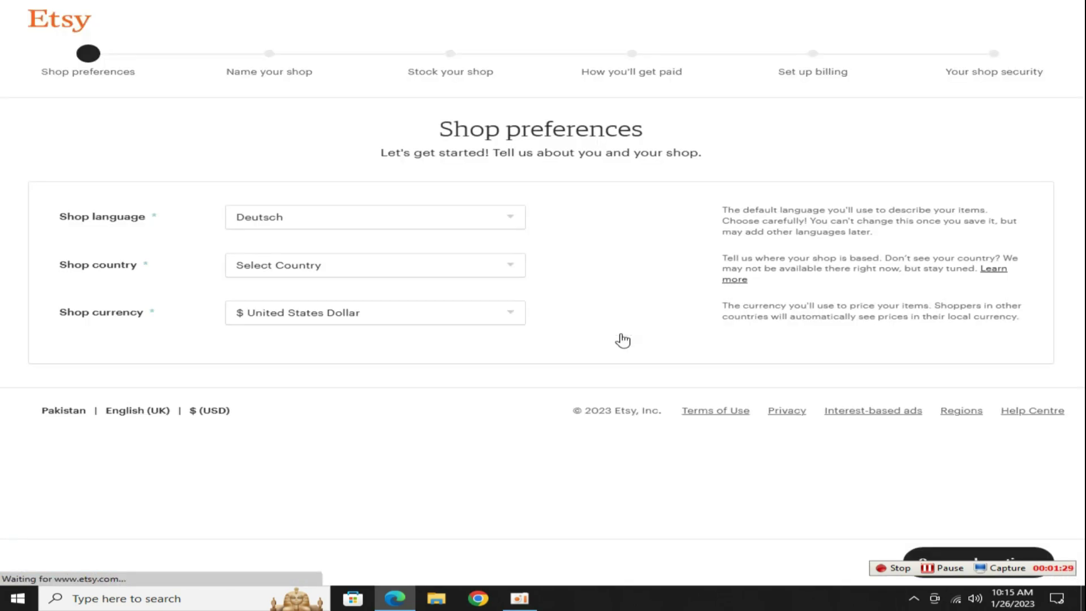
pyautogui.click(284, 223)
pyautogui.click(266, 249)
pyautogui.click(339, 265)
pyautogui.press('p')
pyautogui.press('p')
pyautogui.press('p')
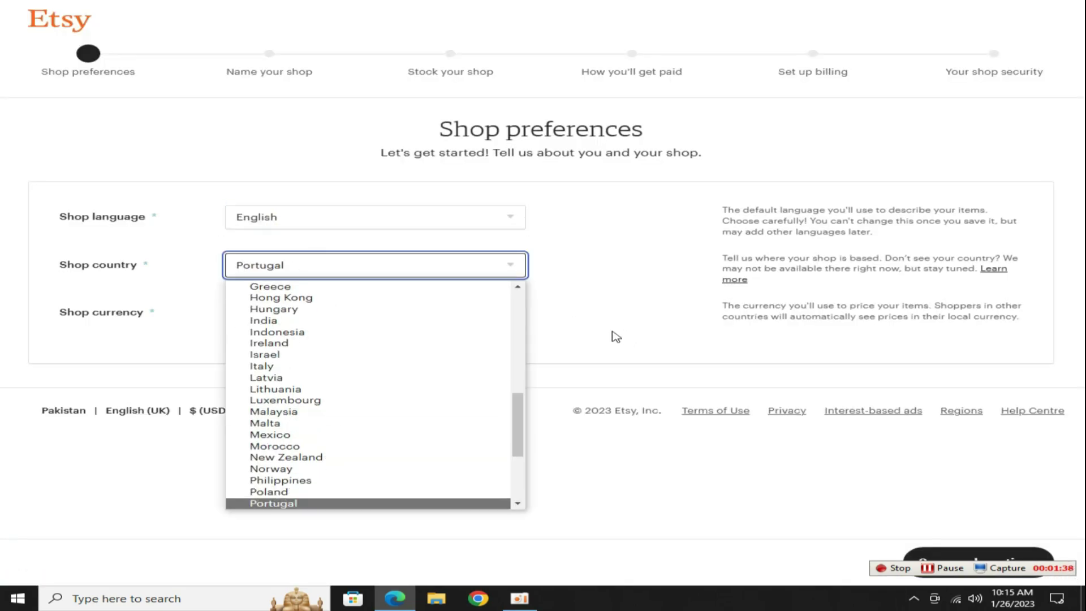
pyautogui.click(269, 502)
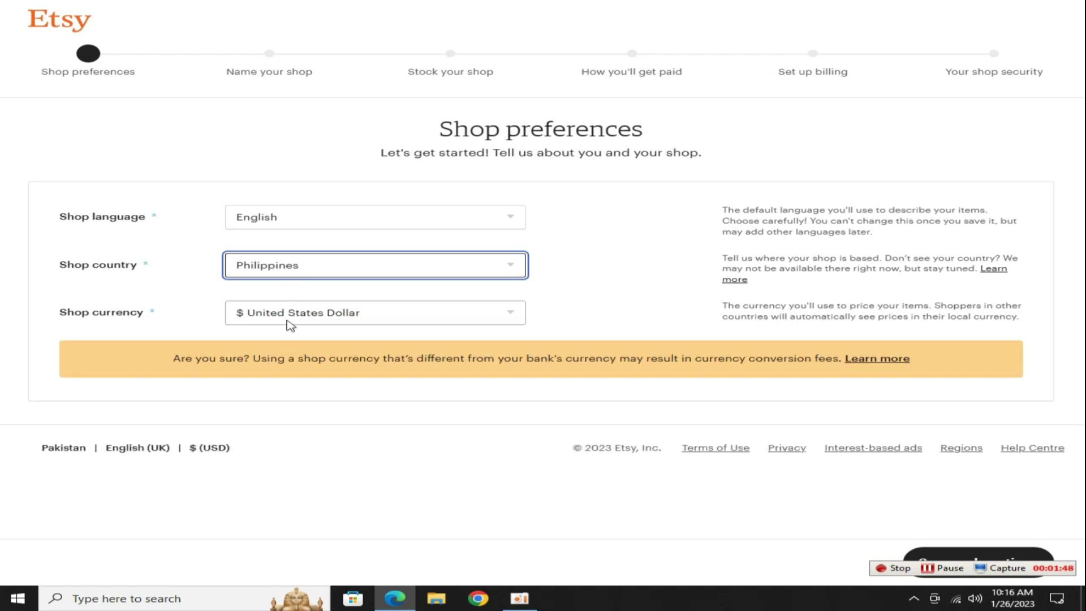
pyautogui.click(1001, 560)
# Enter 'Evatio' as the shop name and check its availability
pyautogui.click(419, 236)
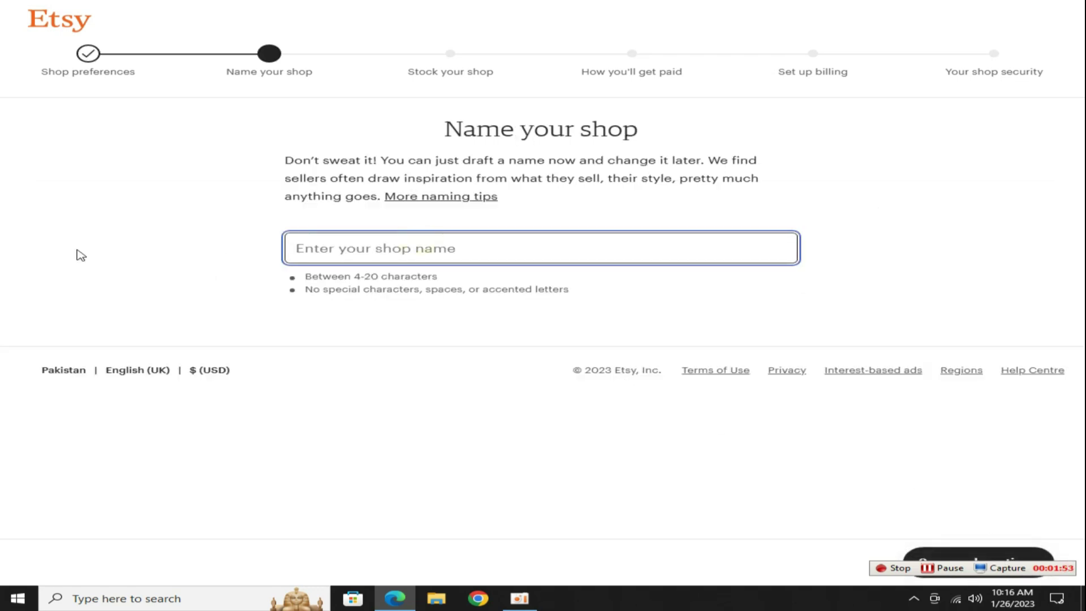
pyautogui.write('Evatio')
pyautogui.click(153, 252)
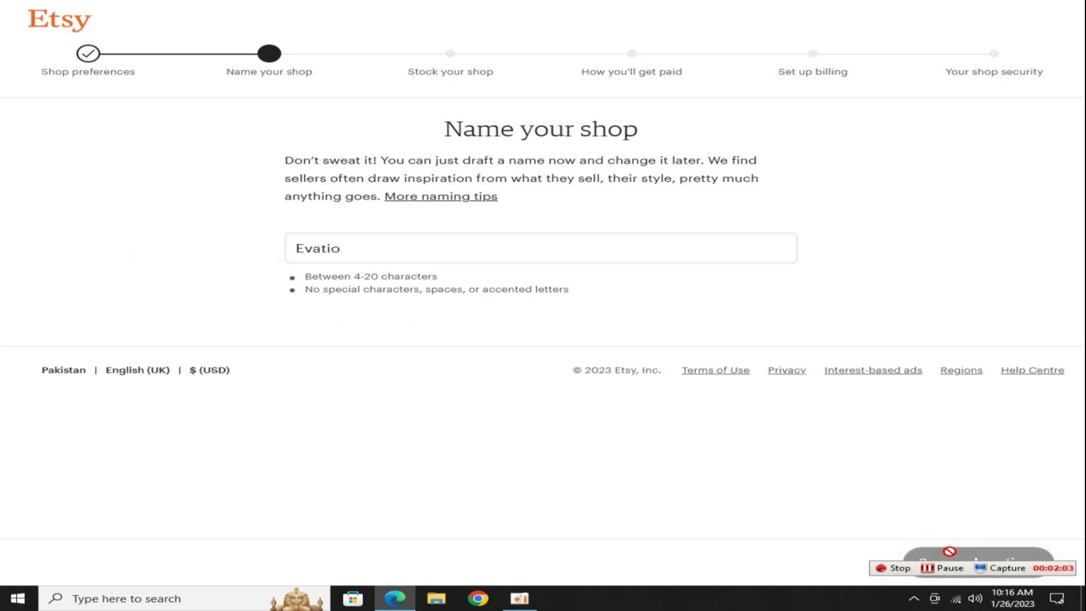
# Save the Evatio shop name and dismiss the Edge shopping popup on the listing page
pyautogui.click(961, 558)
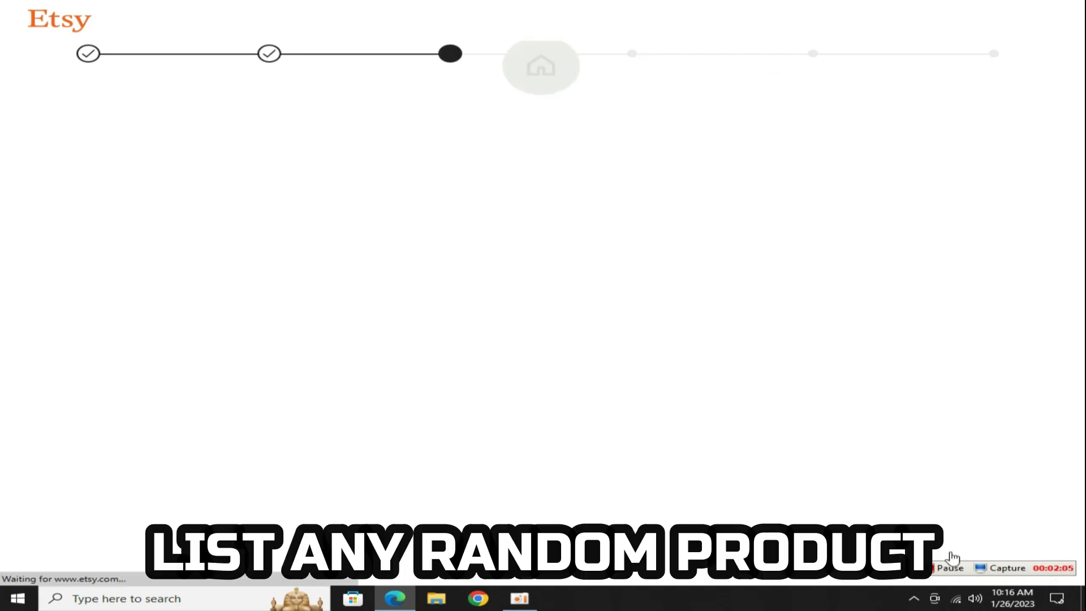
pyautogui.scroll(-2, 274, 323)
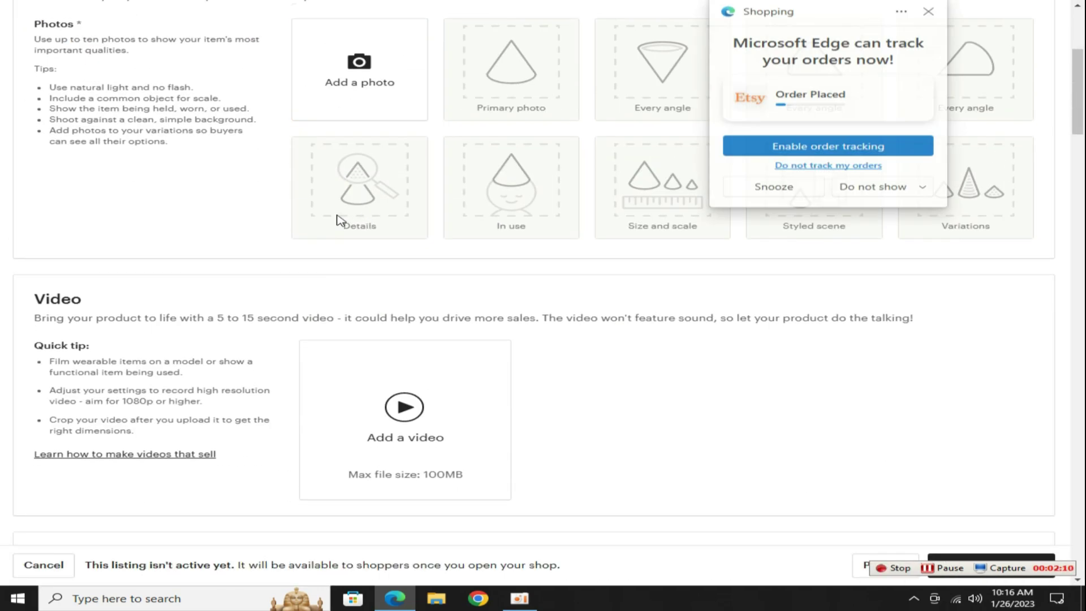
pyautogui.click(926, 12)
pyautogui.scroll(-2, 372, 165)
pyautogui.scroll(3, 373, 166)
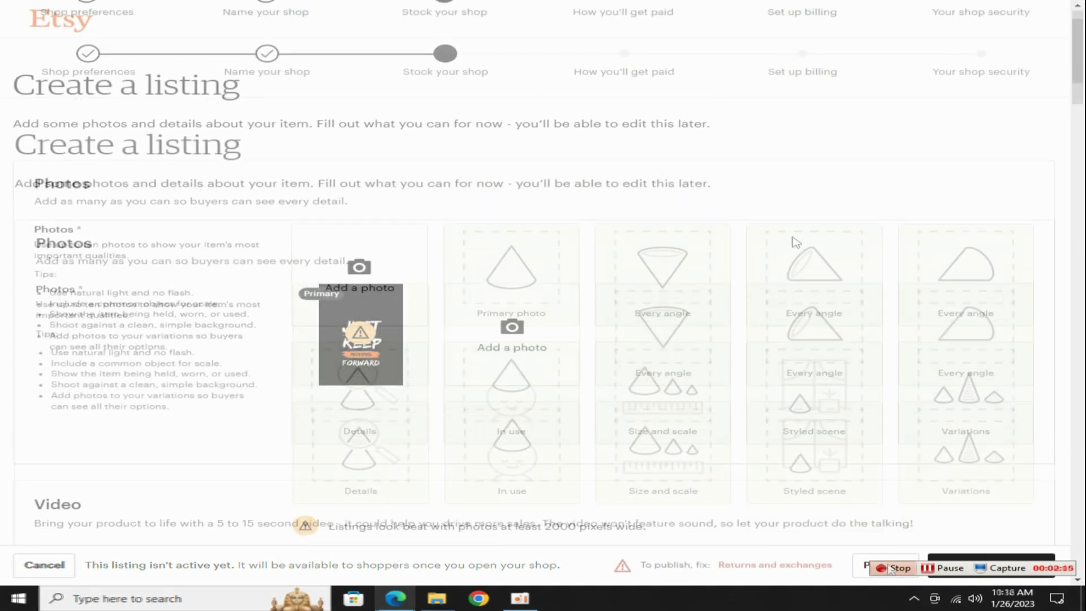
pyautogui.moveTo(1077, 61); pyautogui.dragTo(1084, 532)
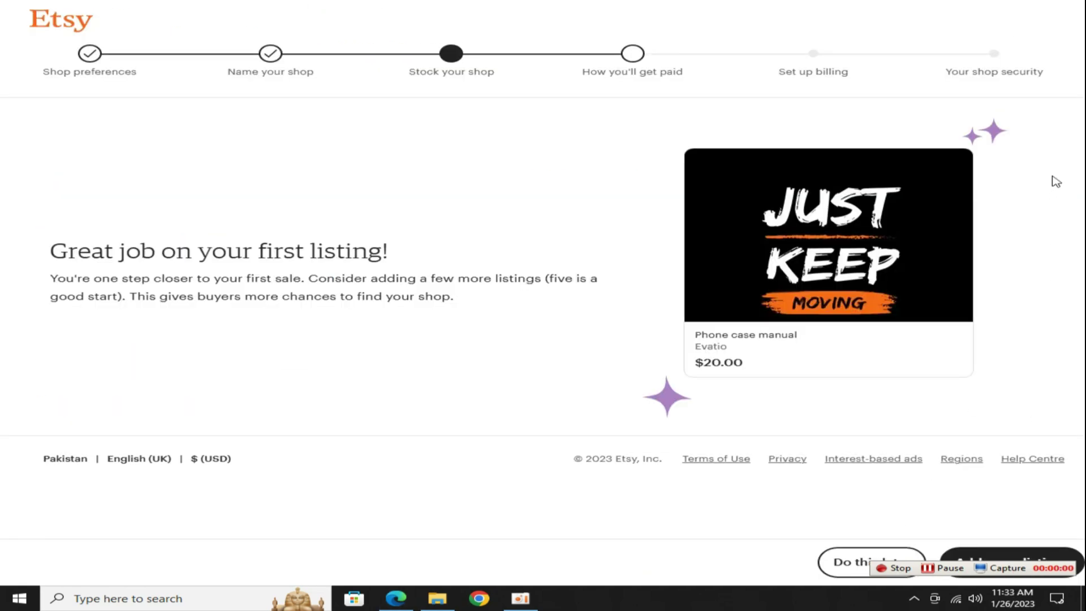
# Skip adding more listings, close the Edge popup, and review the How you'll get paid form
pyautogui.click(846, 578)
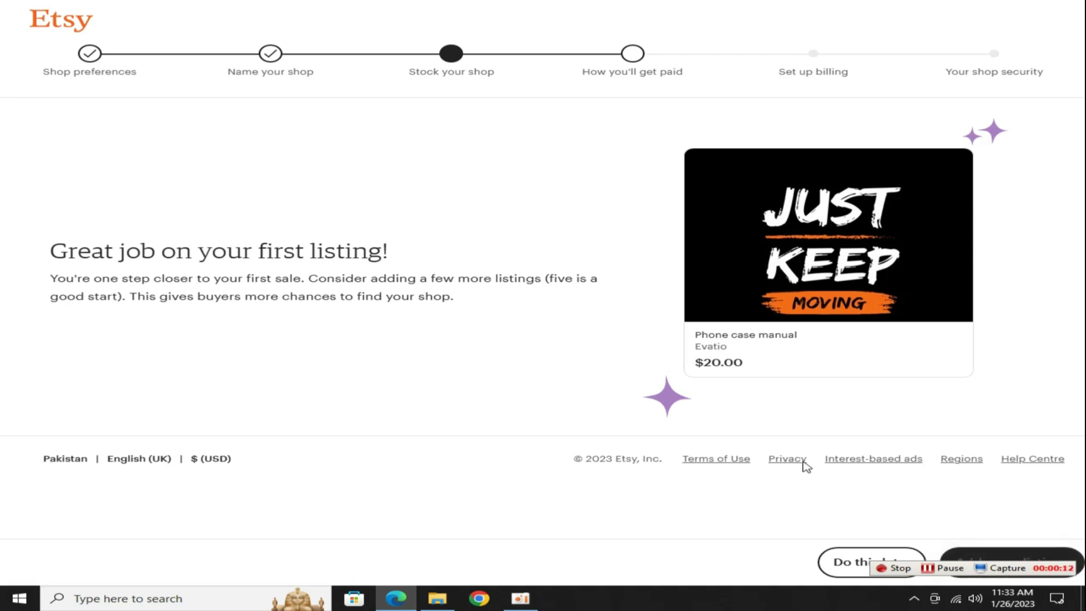
pyautogui.click(915, 8)
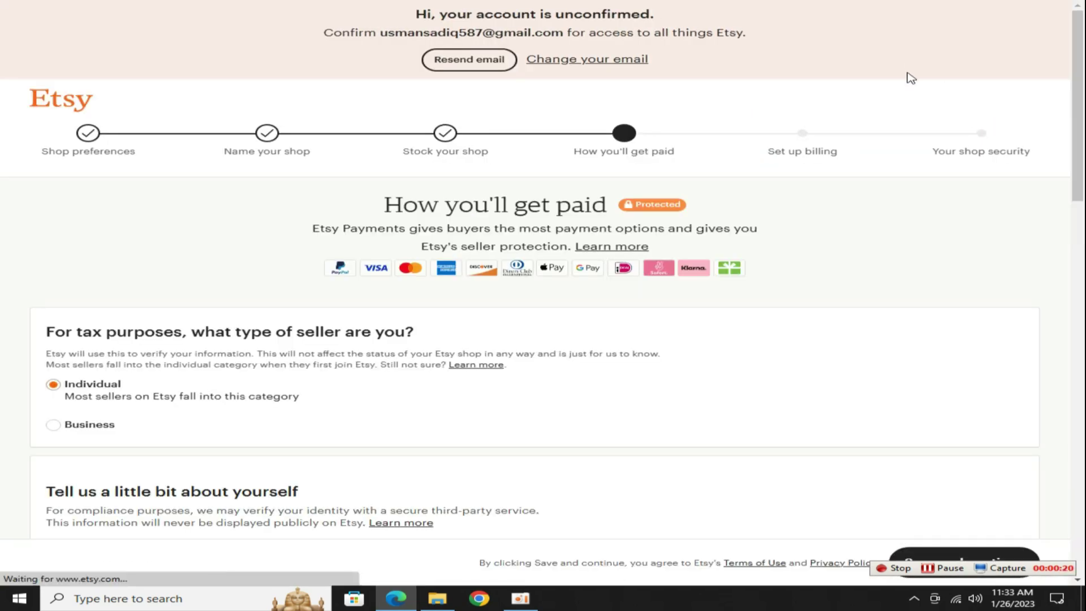
pyautogui.scroll(-6, 380, 316)
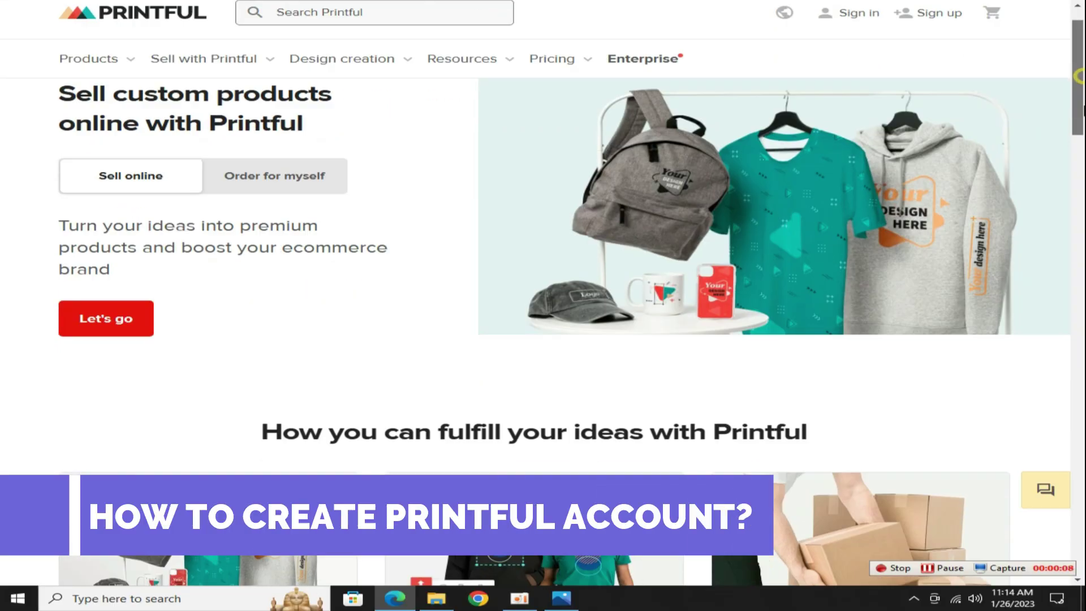
pyautogui.scroll(-8, 1079, 385)
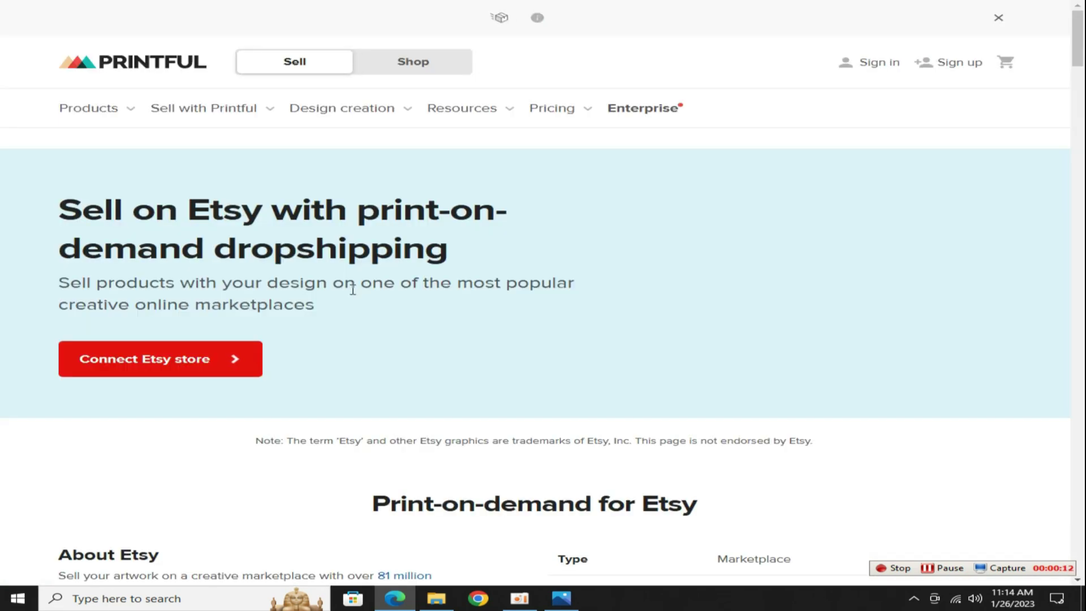
# Scroll through Printful's 'Sell on Etsy with print-on-demand dropshipping' page
pyautogui.scroll(-3, 348, 226)
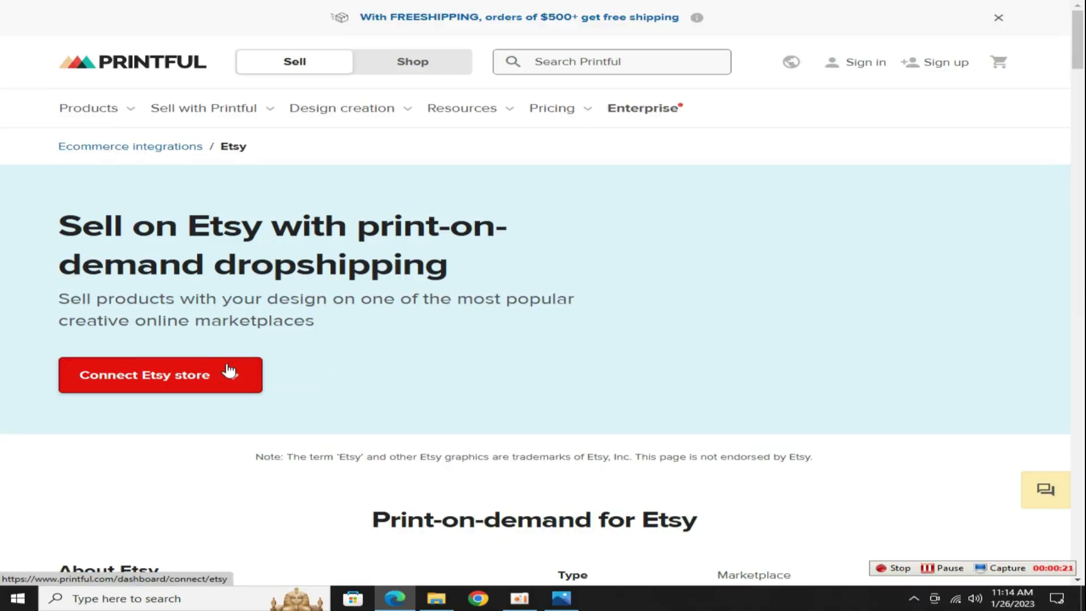
# Create a Printful account through Google sign-up, choosing 'Start my first online business'
pyautogui.click(230, 368)
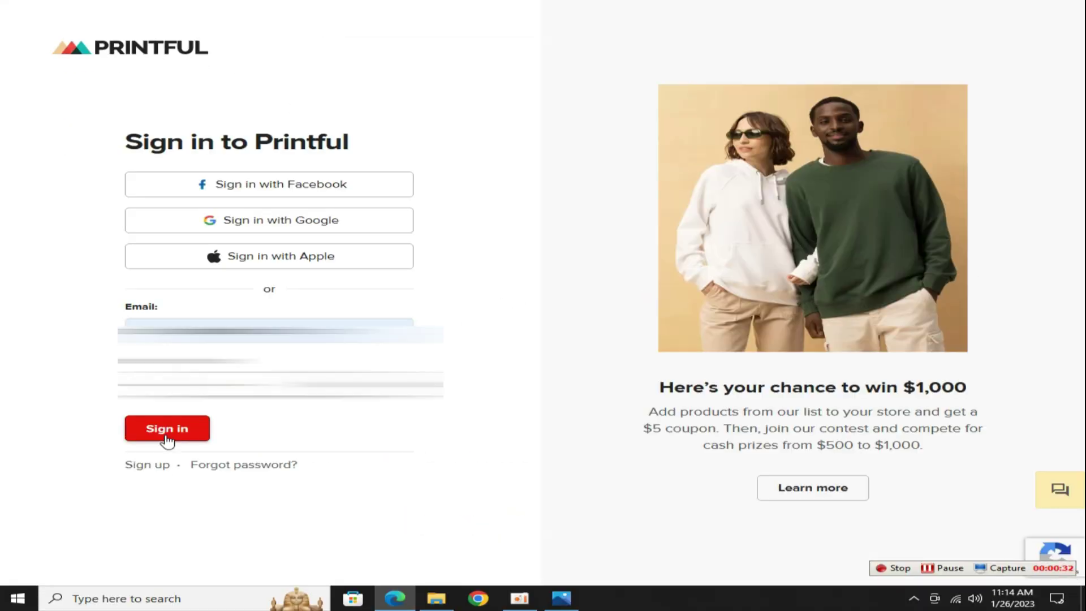
pyautogui.click(150, 466)
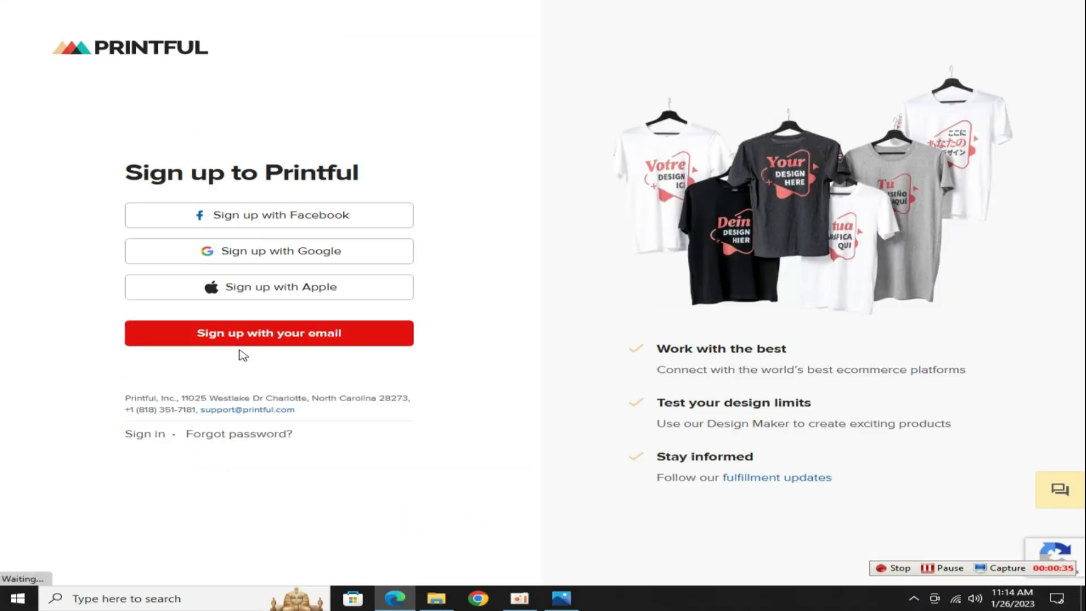
pyautogui.click(309, 244)
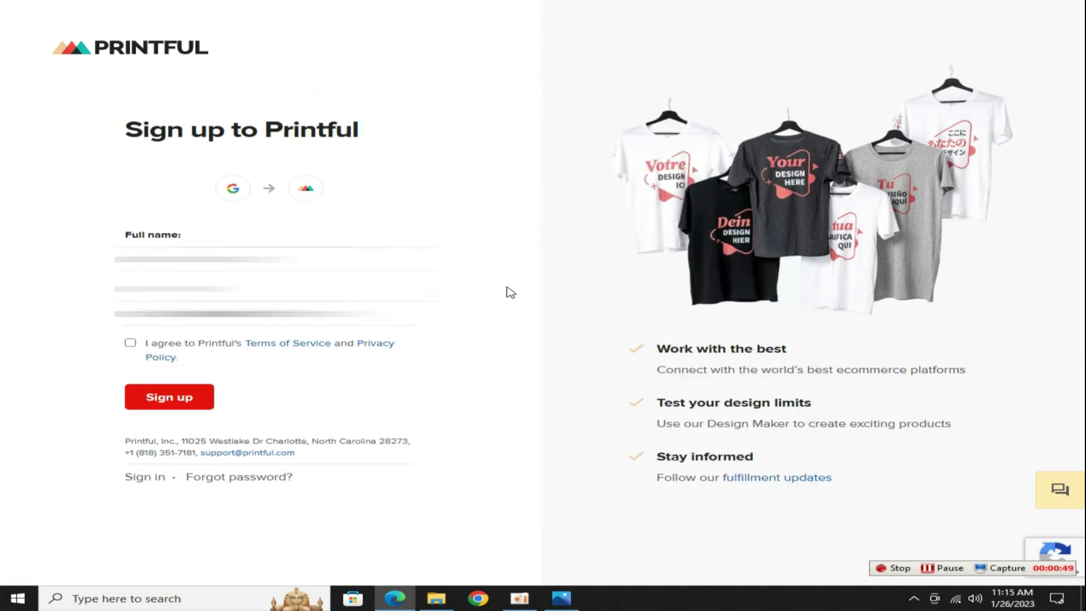
pyautogui.click(163, 401)
pyautogui.click(217, 311)
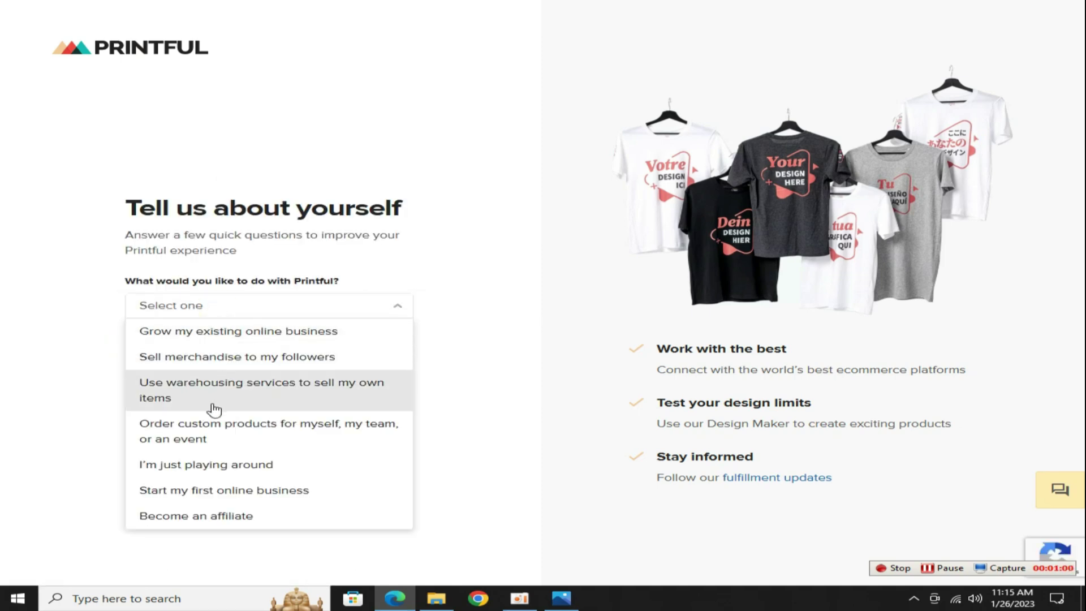
pyautogui.click(254, 494)
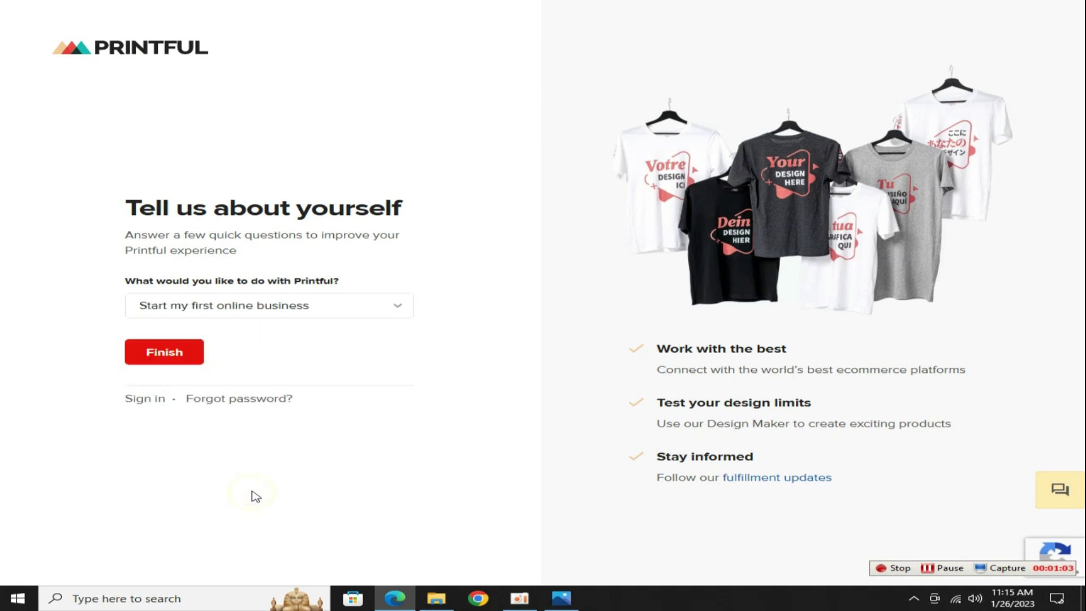
pyautogui.click(176, 358)
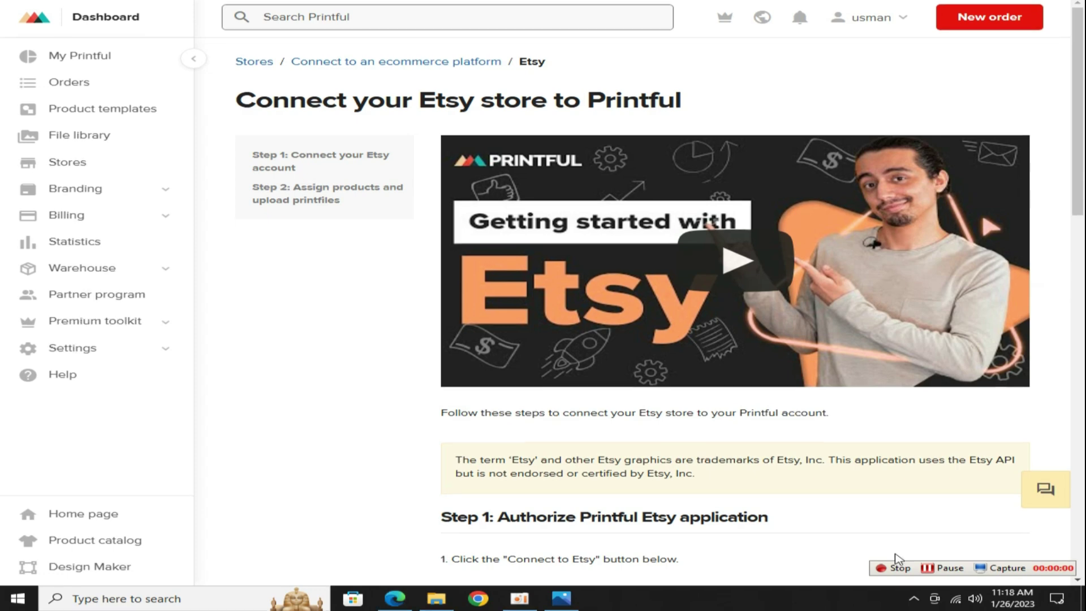
# Go to My Printful, choose Design product, and browse down to recently viewed phone cases
pyautogui.scroll(-3, 361, 151)
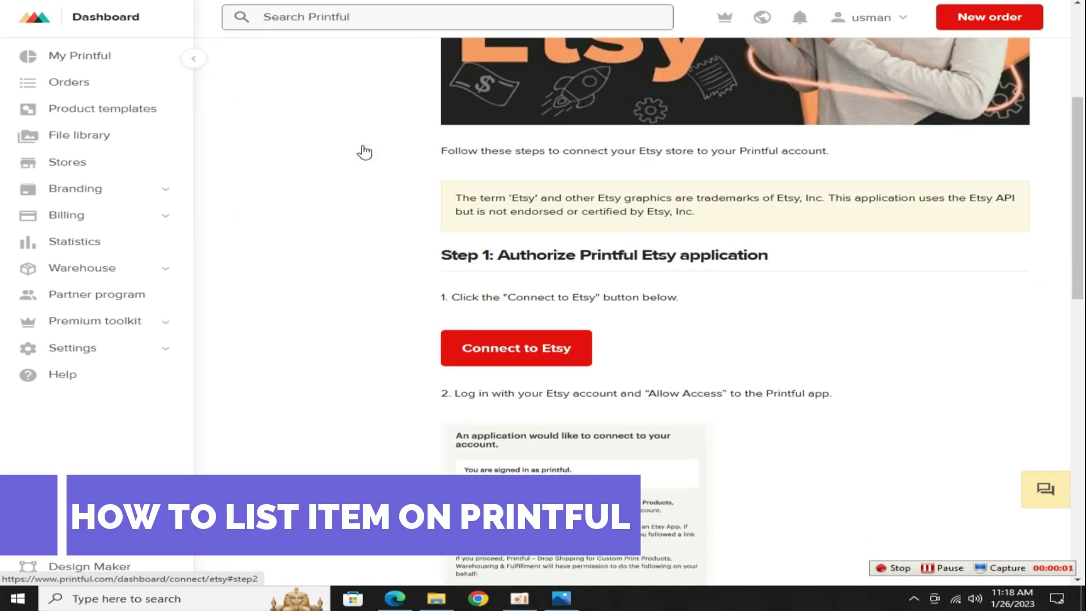
pyautogui.scroll(1, 339, 195)
pyautogui.scroll(2, 323, 201)
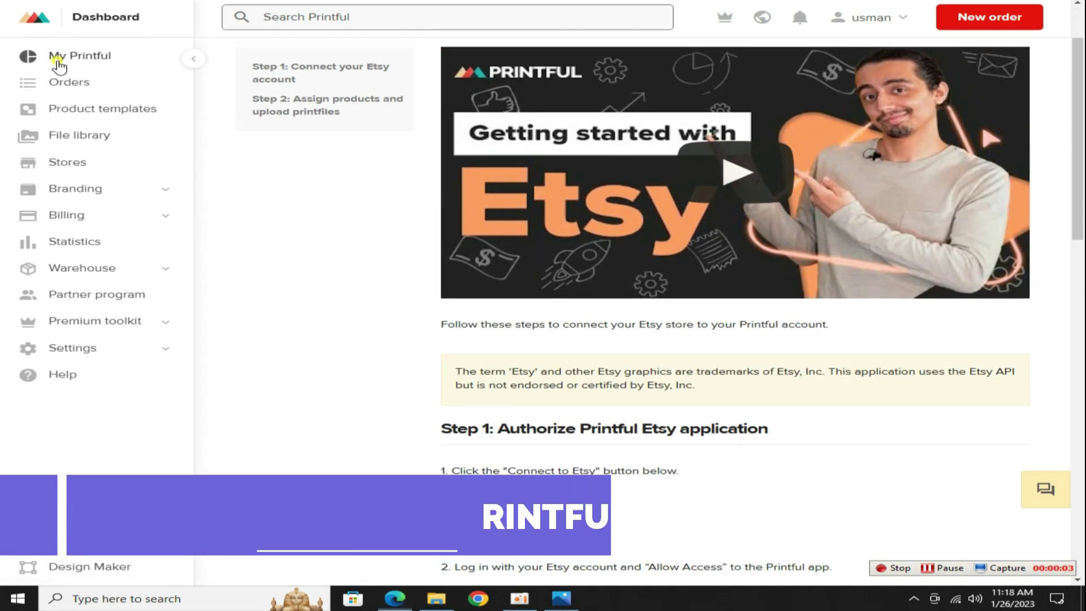
pyautogui.click(65, 59)
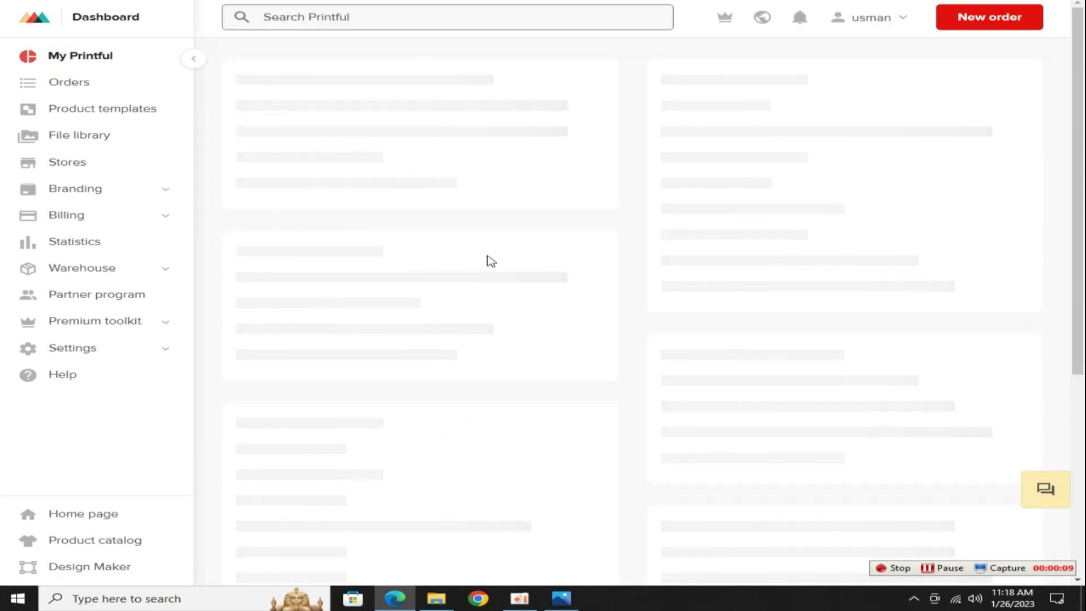
pyautogui.scroll(-3, 475, 260)
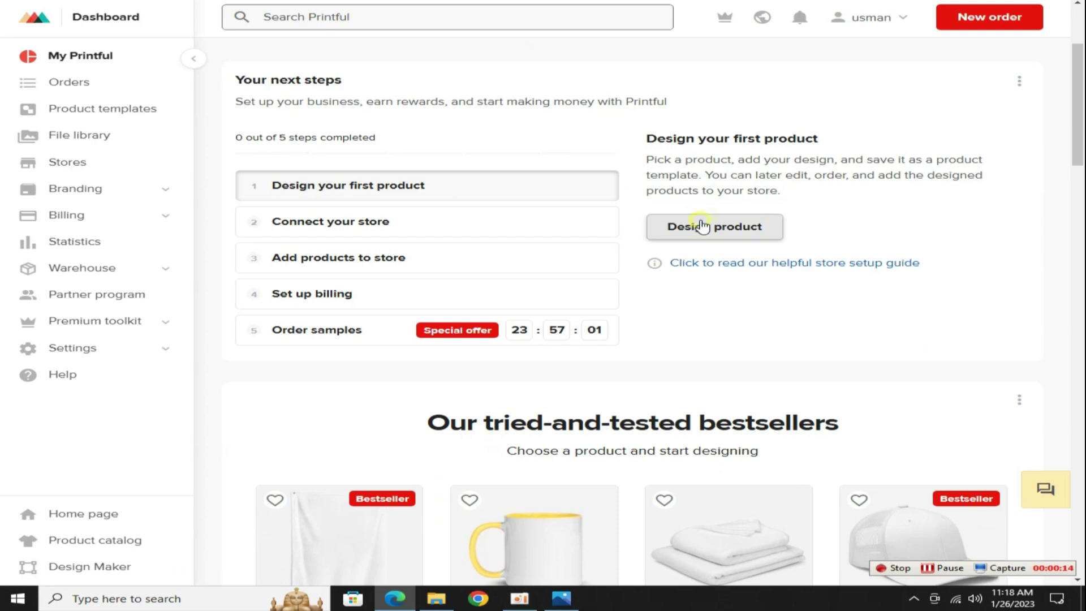
pyautogui.click(702, 227)
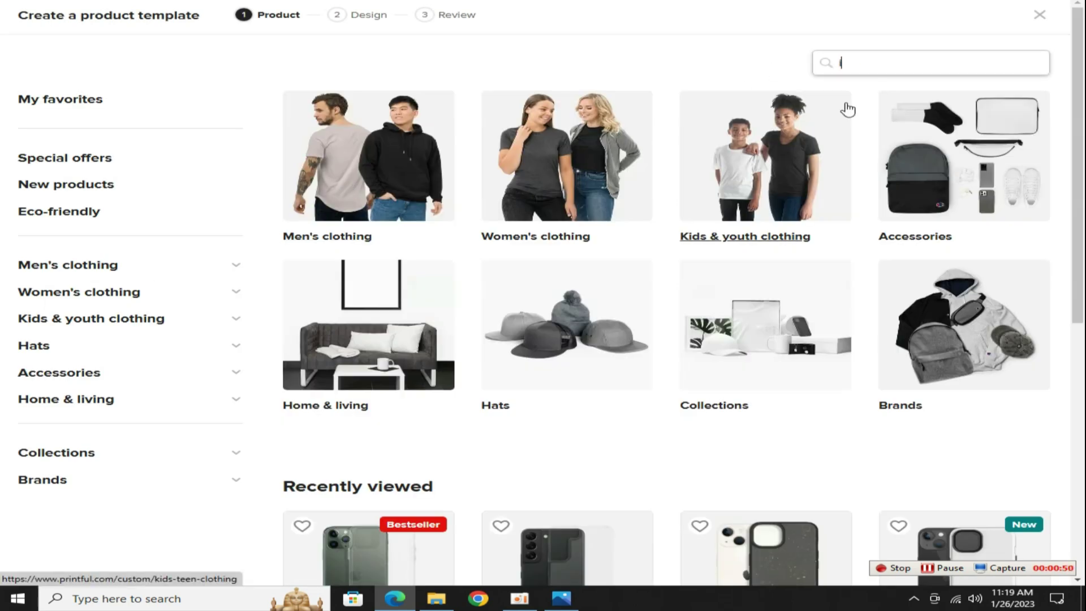
pyautogui.scroll(-6, 870, 290)
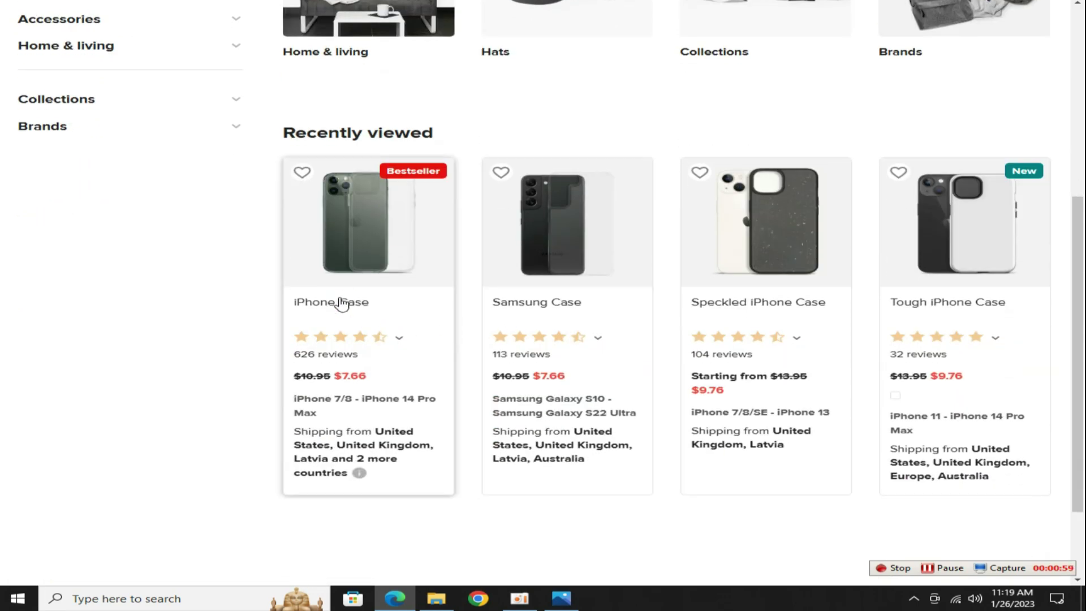
# Choose the iPhone Case as the template product
pyautogui.click(342, 303)
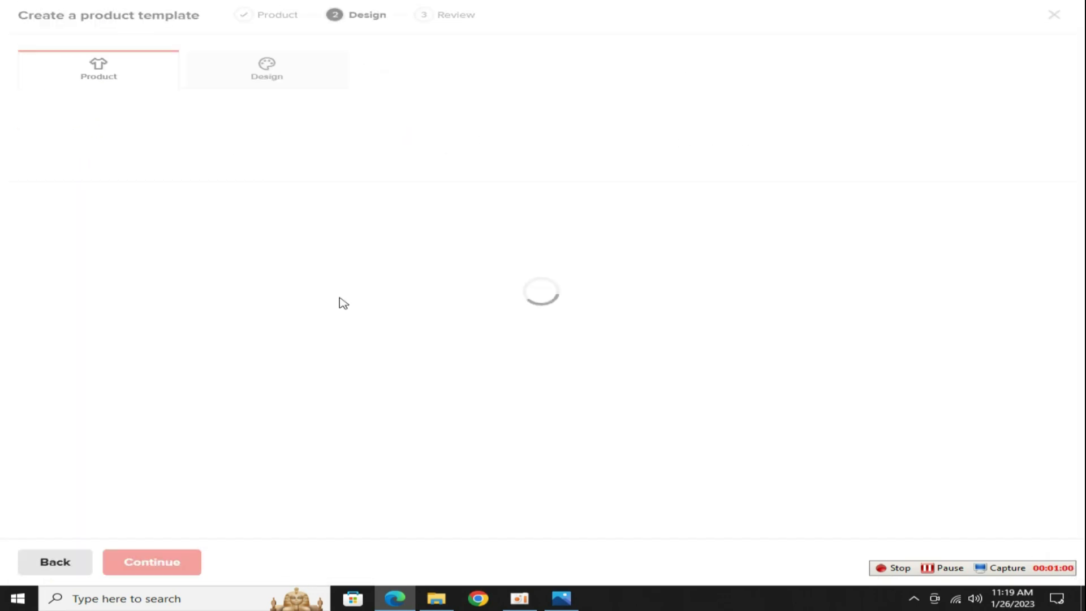
pyautogui.scroll(-2, 187, 367)
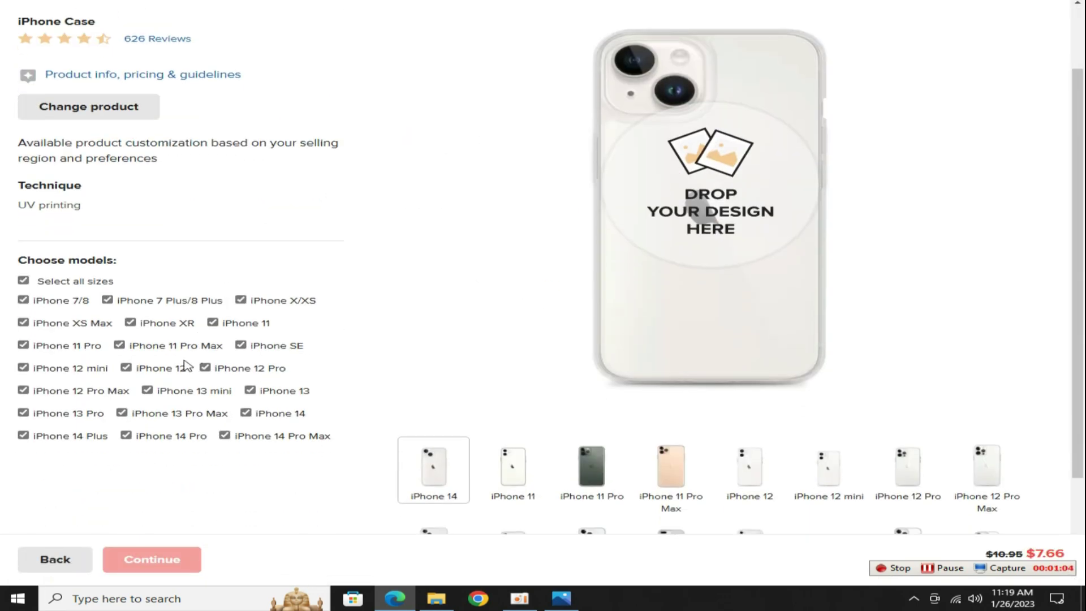
pyautogui.scroll(1, 635, 334)
pyautogui.scroll(-2, 631, 334)
pyautogui.scroll(3, 630, 332)
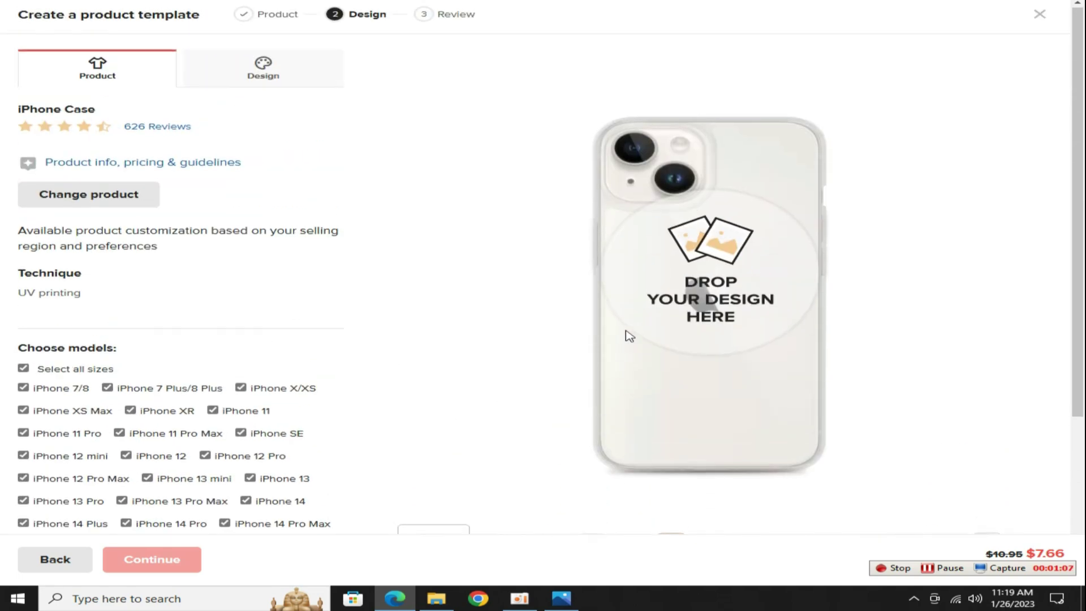
pyautogui.scroll(-2, 630, 333)
# Upload the Untitled design image from Downloads into the case print area, accepting the terms
pyautogui.click(689, 208)
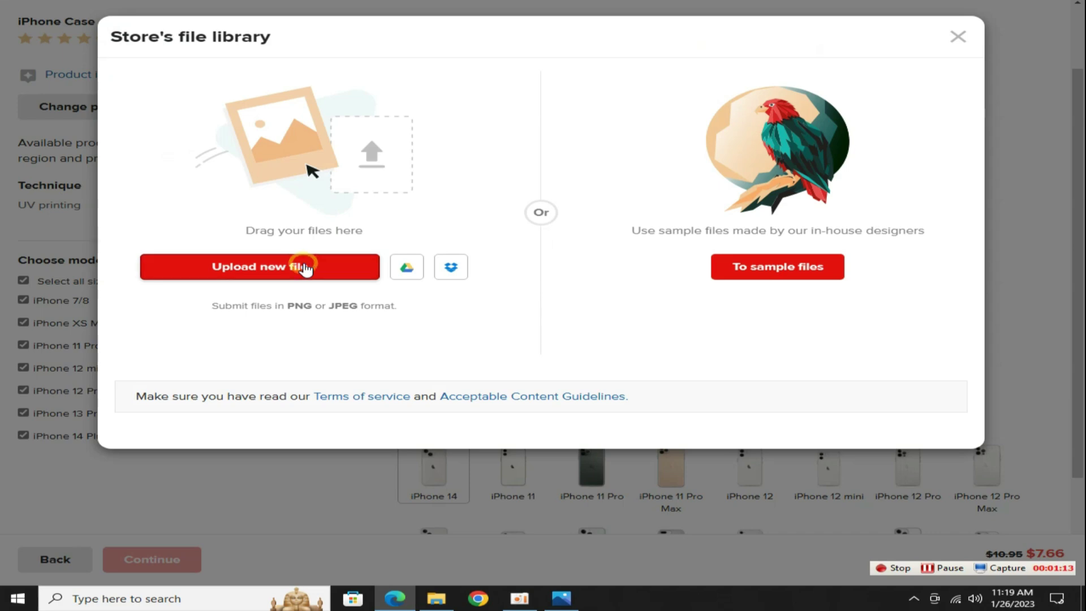
pyautogui.click(306, 268)
pyautogui.click(321, 315)
pyautogui.click(339, 356)
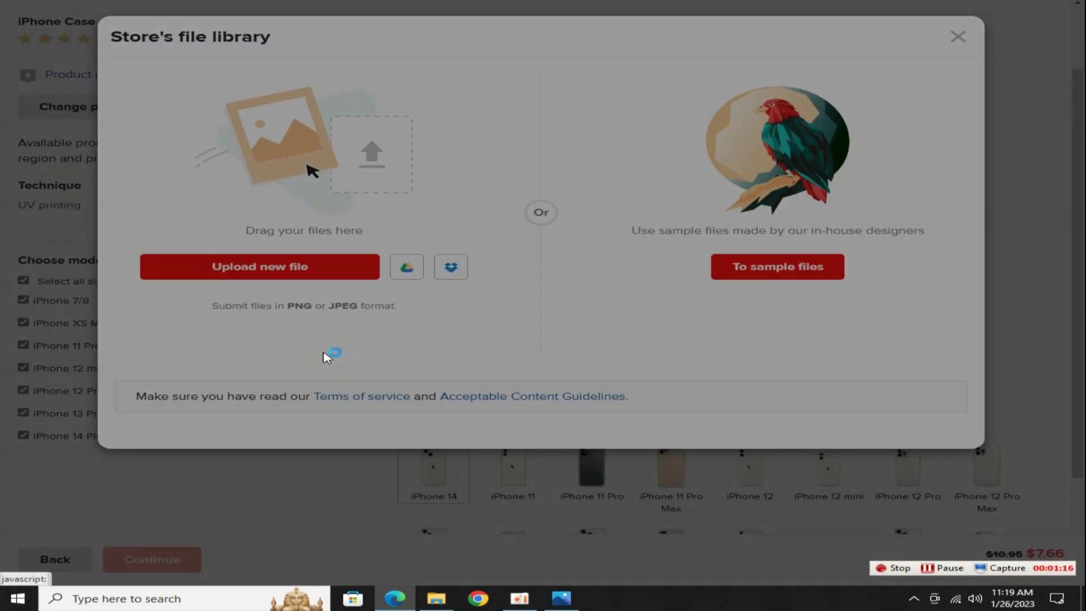
pyautogui.click(44, 117)
pyautogui.click(194, 79)
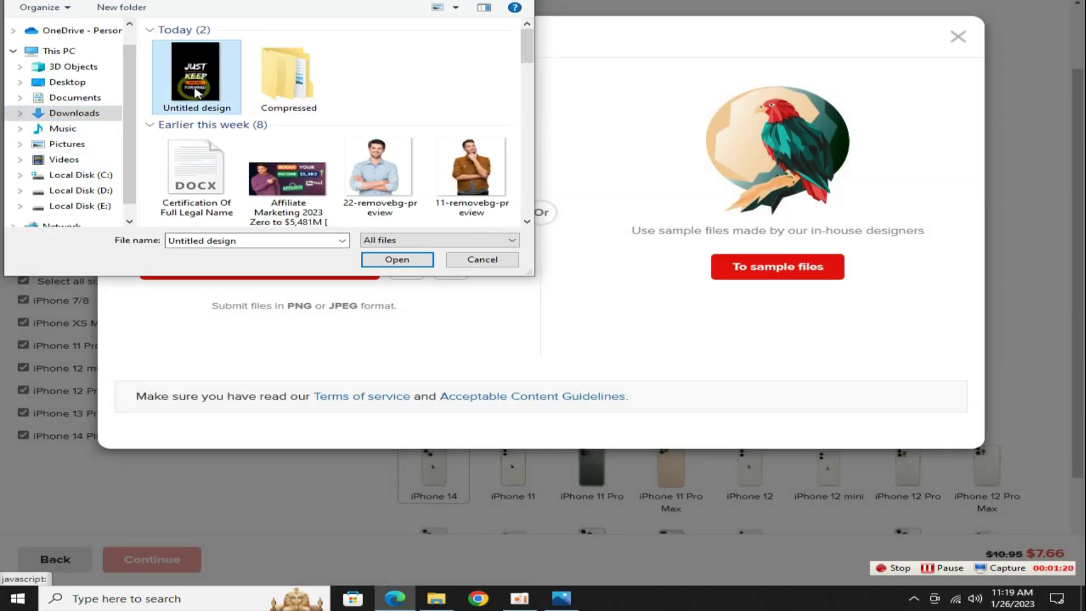
pyautogui.click(397, 259)
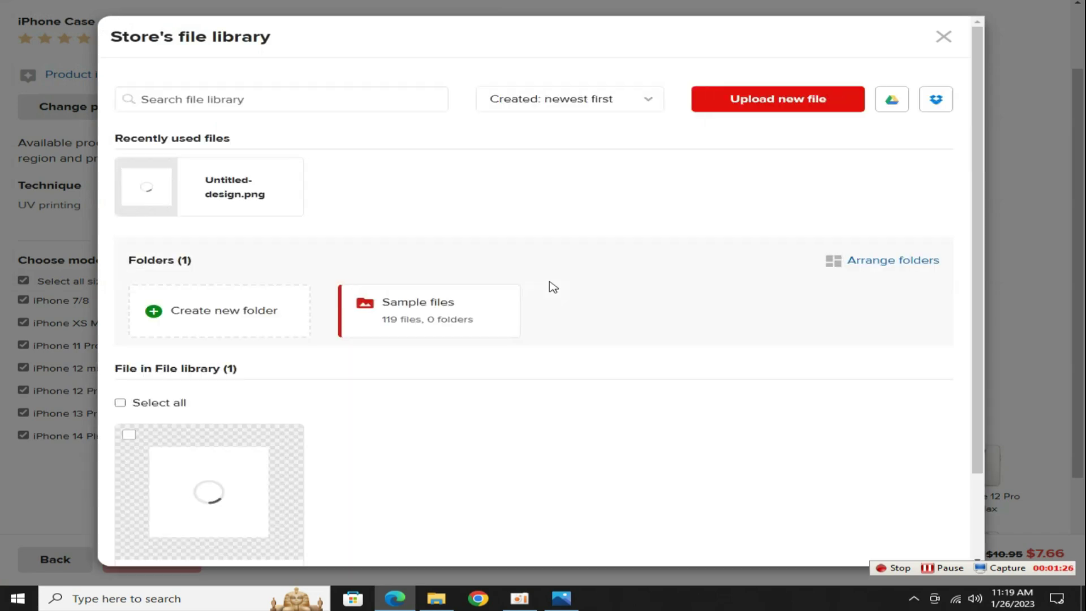
# Apply the uploaded Just Keep Moving Forward design to the iPhone case
pyautogui.scroll(-2, 701, 360)
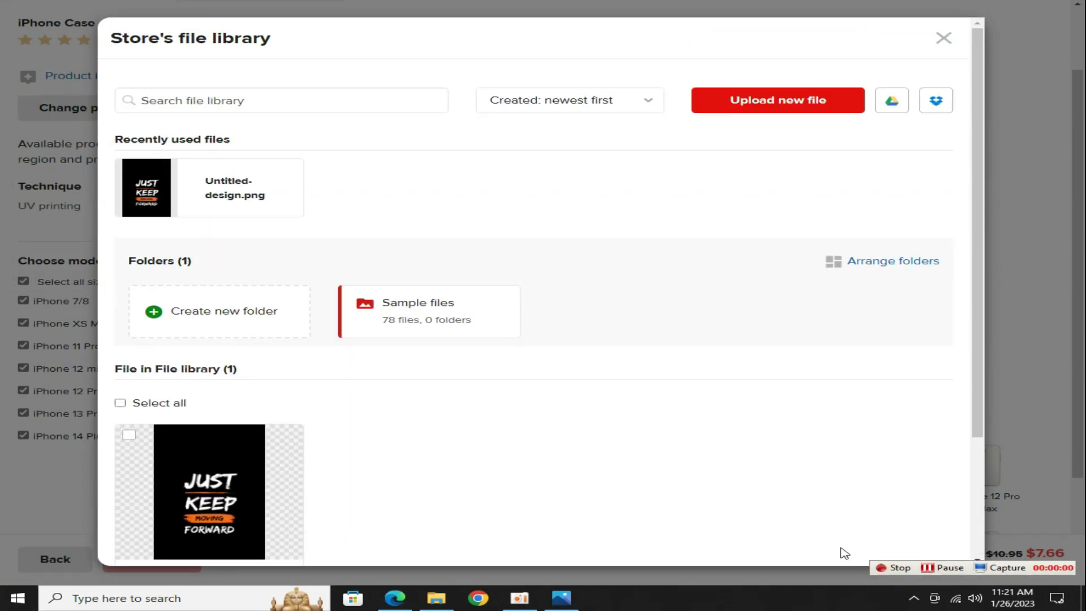
pyautogui.scroll(-3, 830, 543)
pyautogui.moveTo(156, 292)
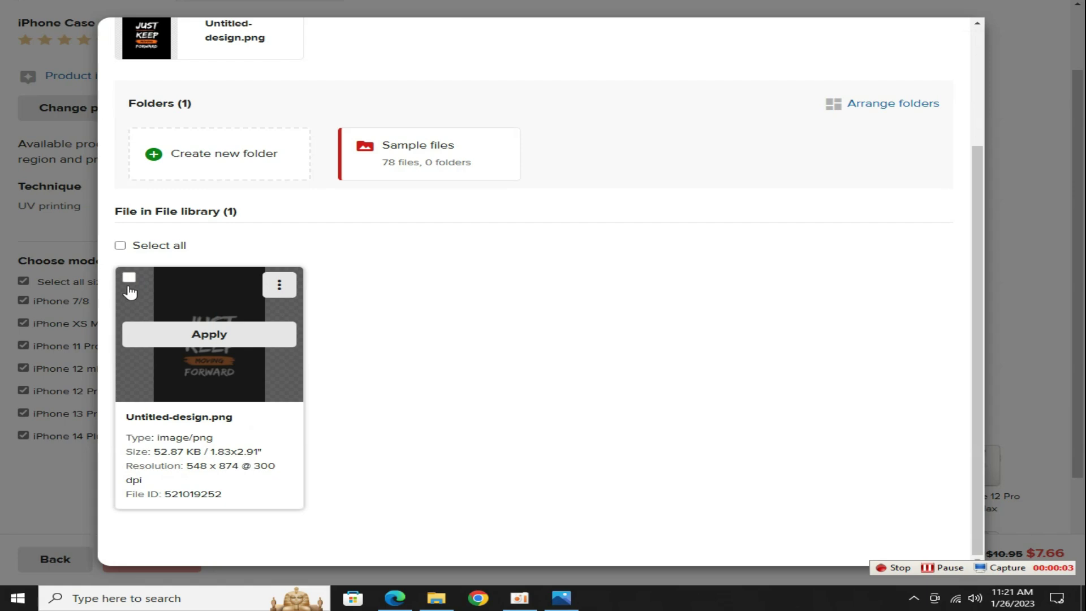
pyautogui.click(177, 335)
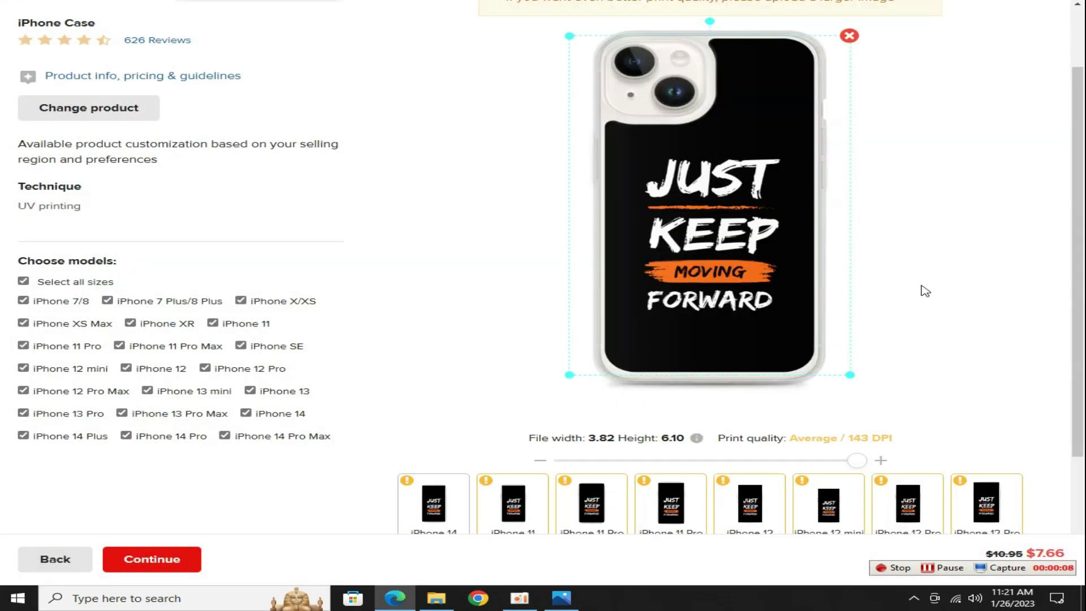
# Centre the Just Keep Moving Forward design on the iPhone case and continue to review
pyautogui.moveTo(638, 111); pyautogui.dragTo(686, 172)
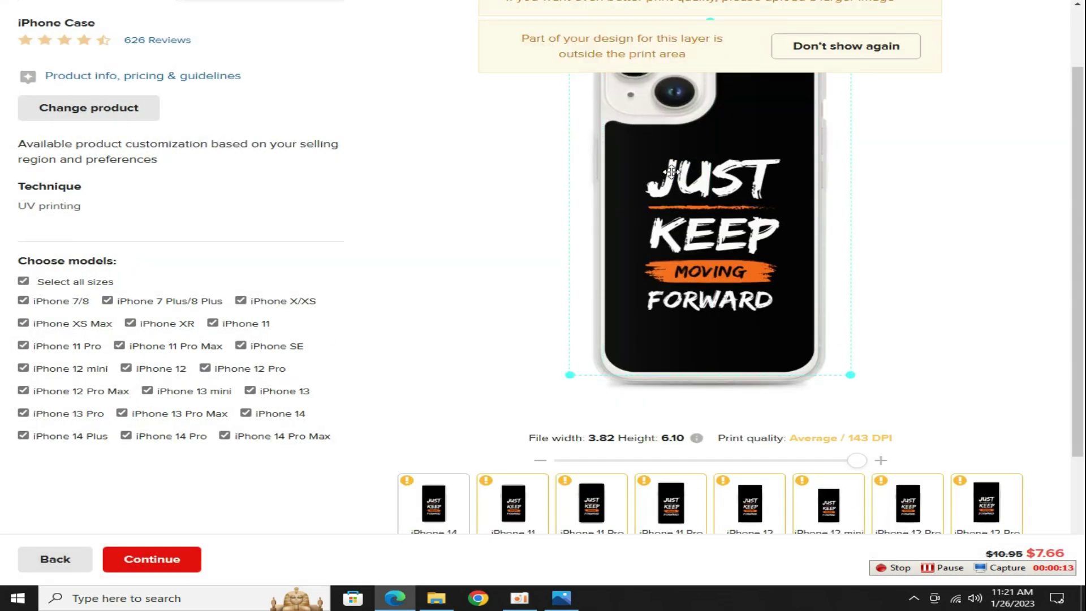
pyautogui.scroll(2, 472, 198)
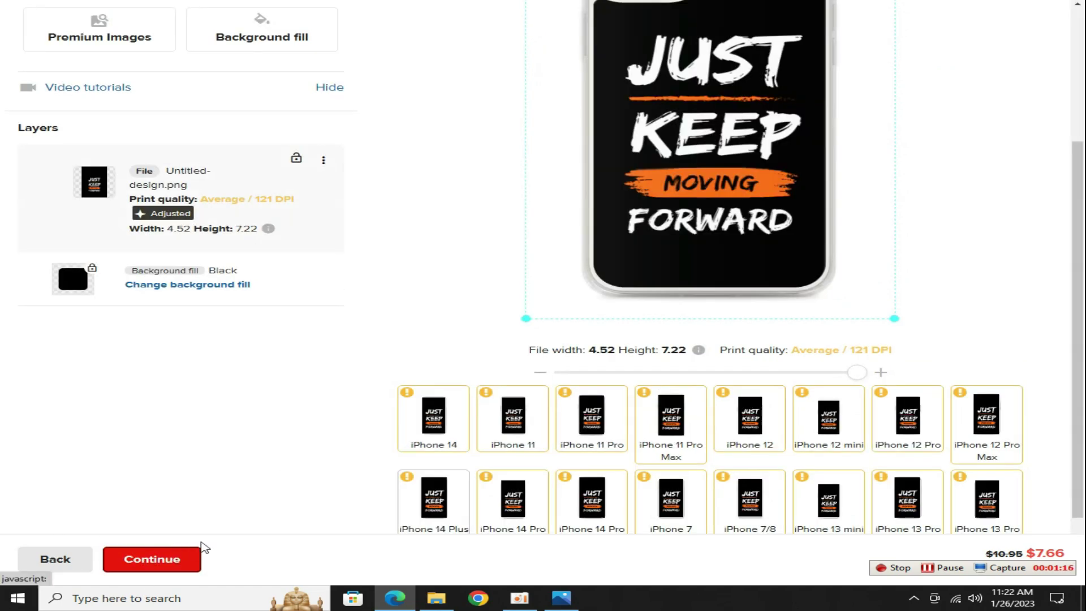
pyautogui.click(200, 547)
# Save the 'iPhone Case' product template and begin adding it to a store
pyautogui.click(462, 90)
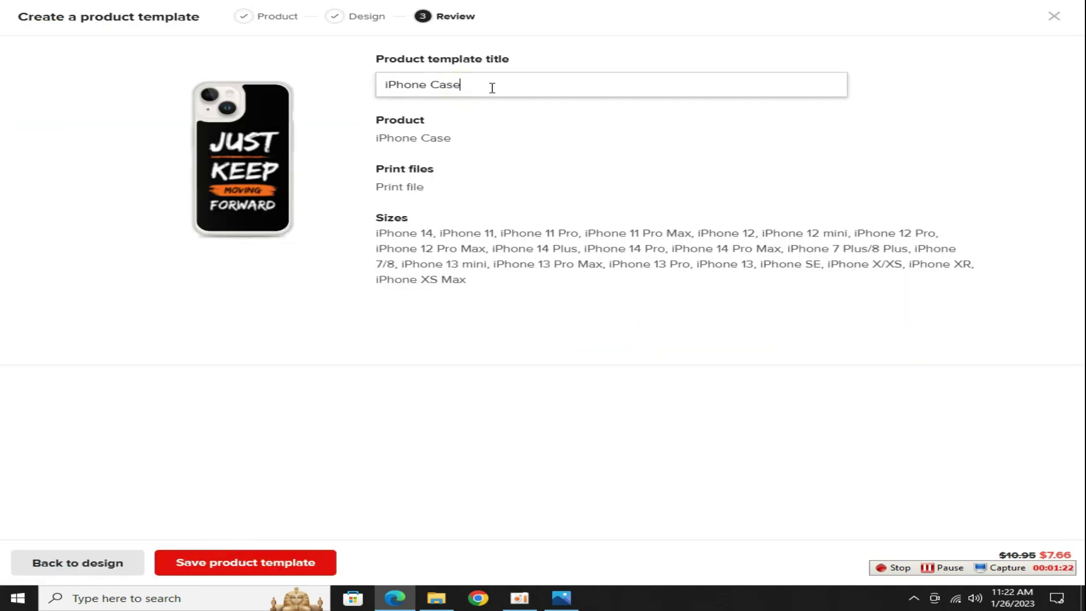
pyautogui.click(255, 564)
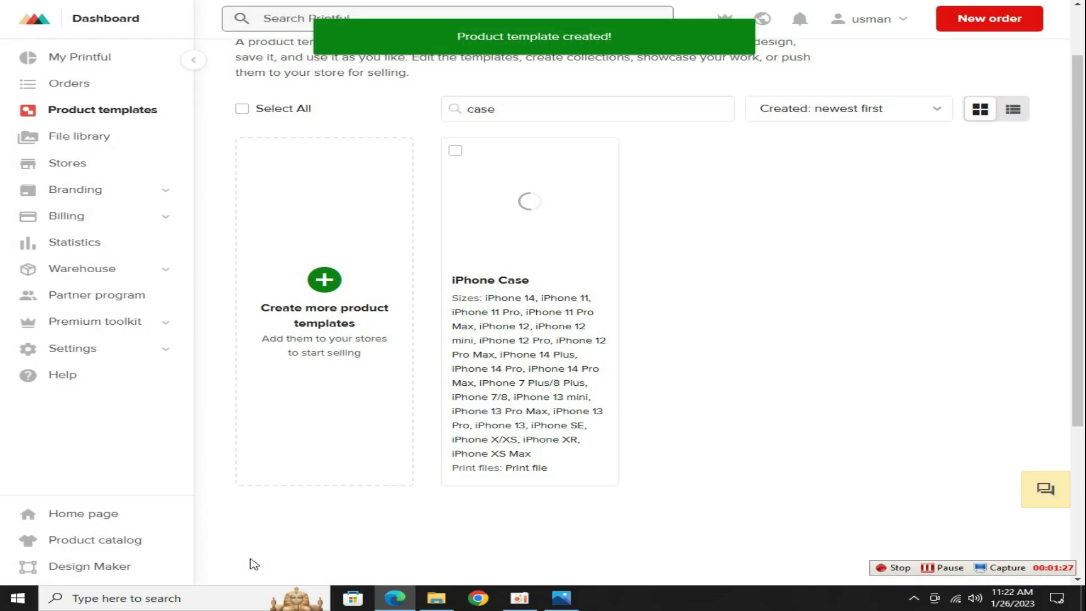
pyautogui.scroll(-2, 791, 408)
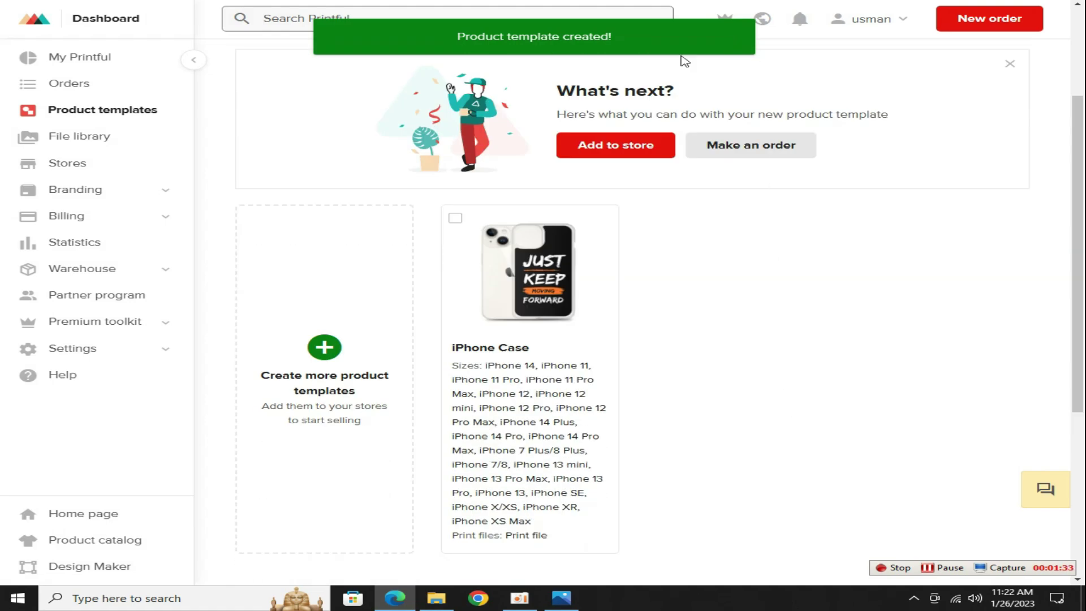
pyautogui.scroll(-2, 623, 187)
pyautogui.scroll(5, 650, 238)
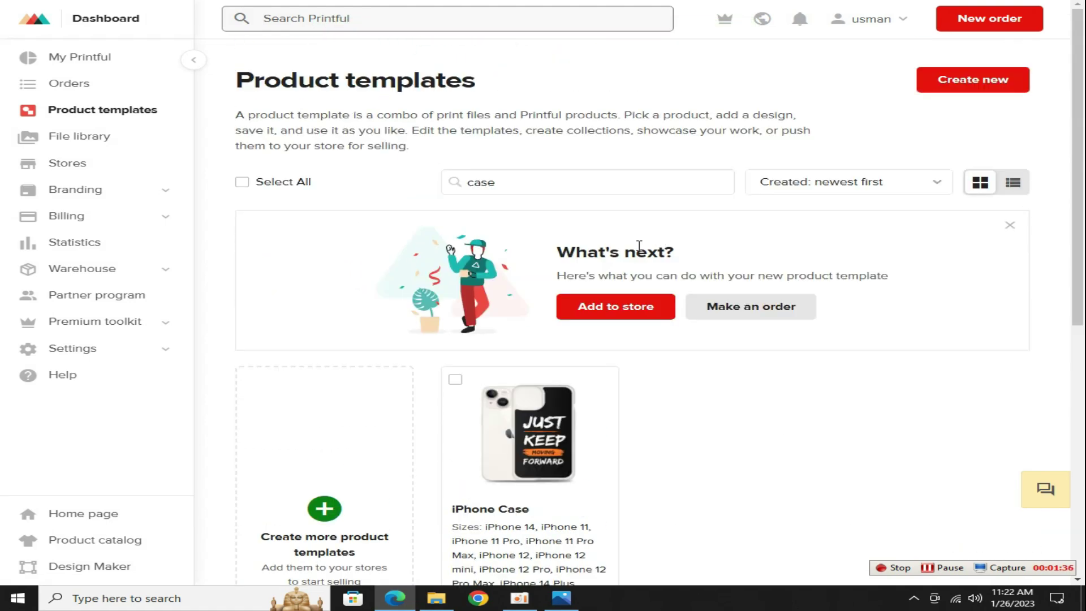
pyautogui.click(606, 308)
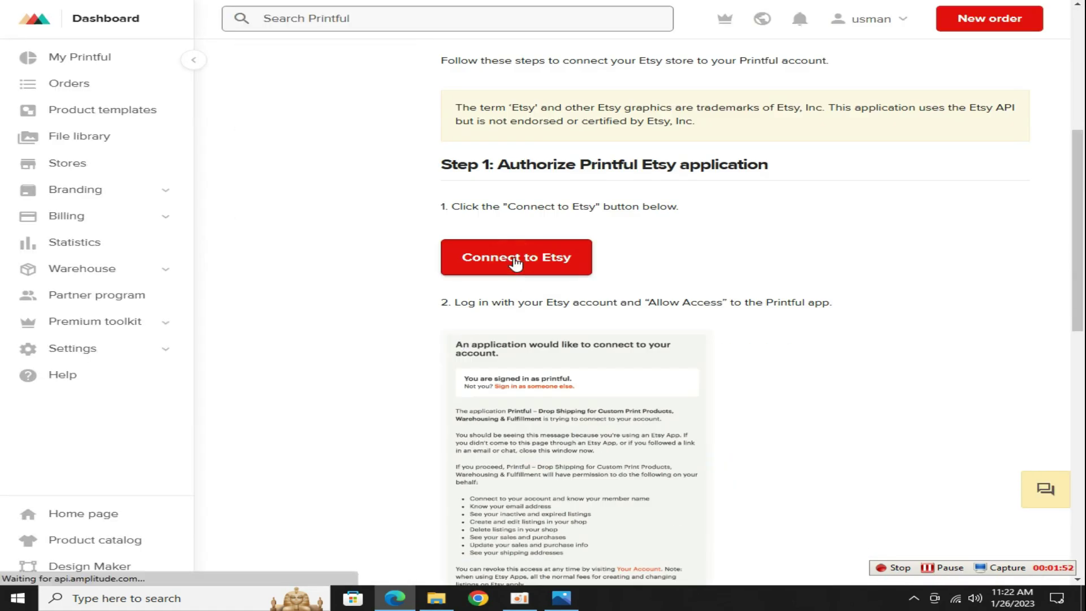
pyautogui.scroll(-10, 509, 262)
# Allow Printful access to the Etsy account on the authorization page
pyautogui.click(190, 299)
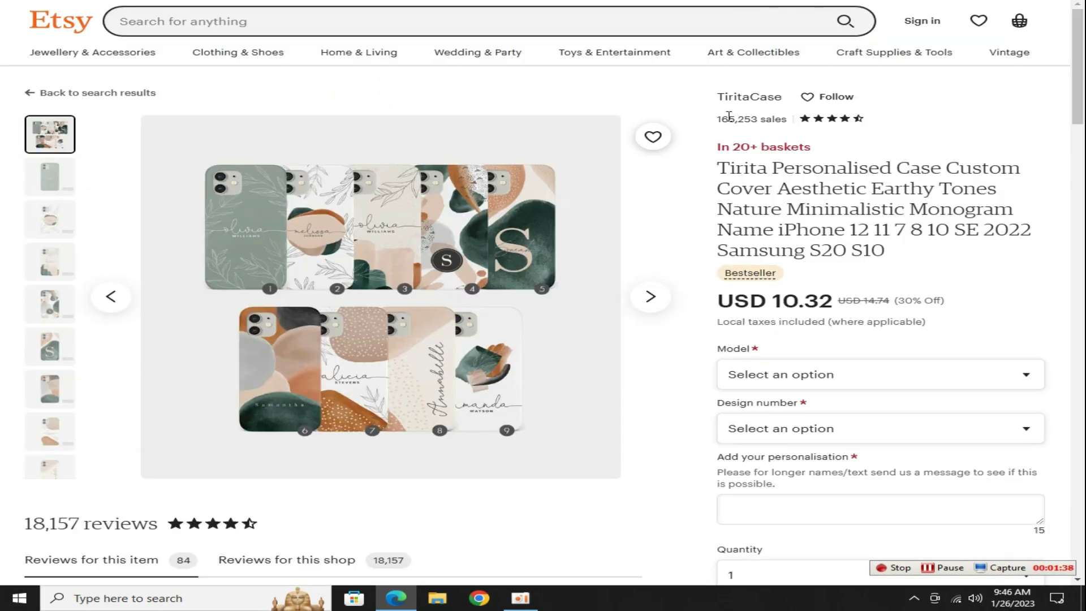
# Clear an accidental image selection and move down the Etsy listing page
pyautogui.moveTo(718, 122); pyautogui.dragTo(714, 111)
pyautogui.click(790, 134)
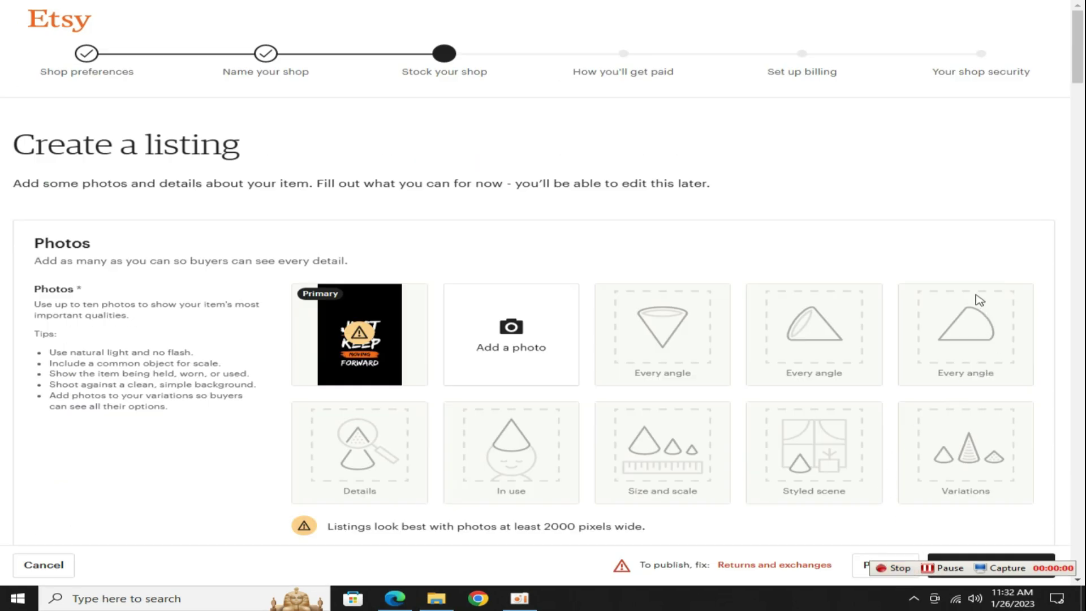
pyautogui.moveTo(1079, 57); pyautogui.dragTo(1082, 418)
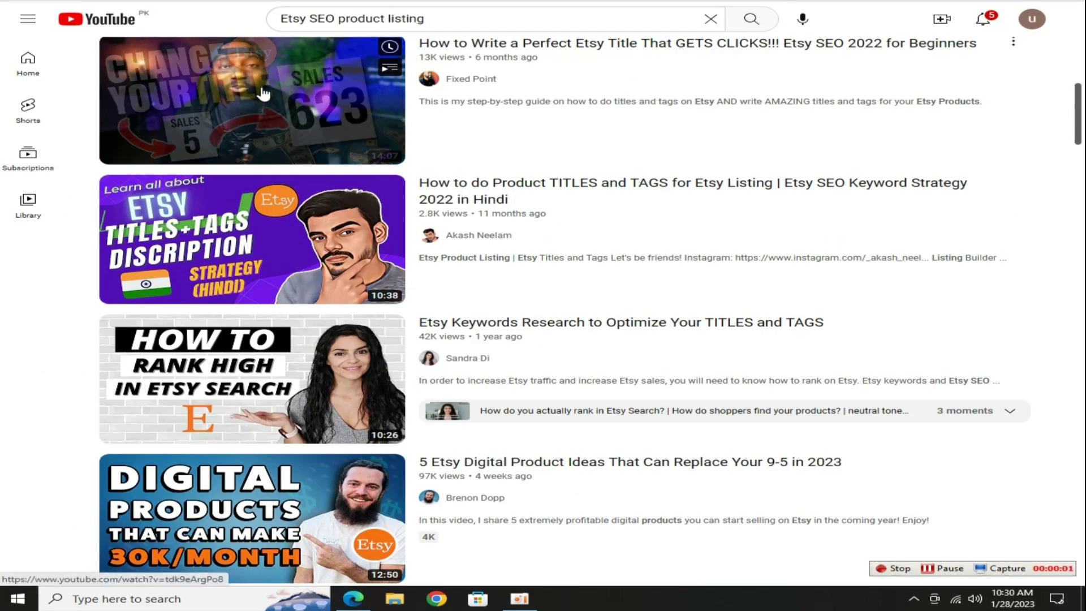
pyautogui.moveTo(227, 366)
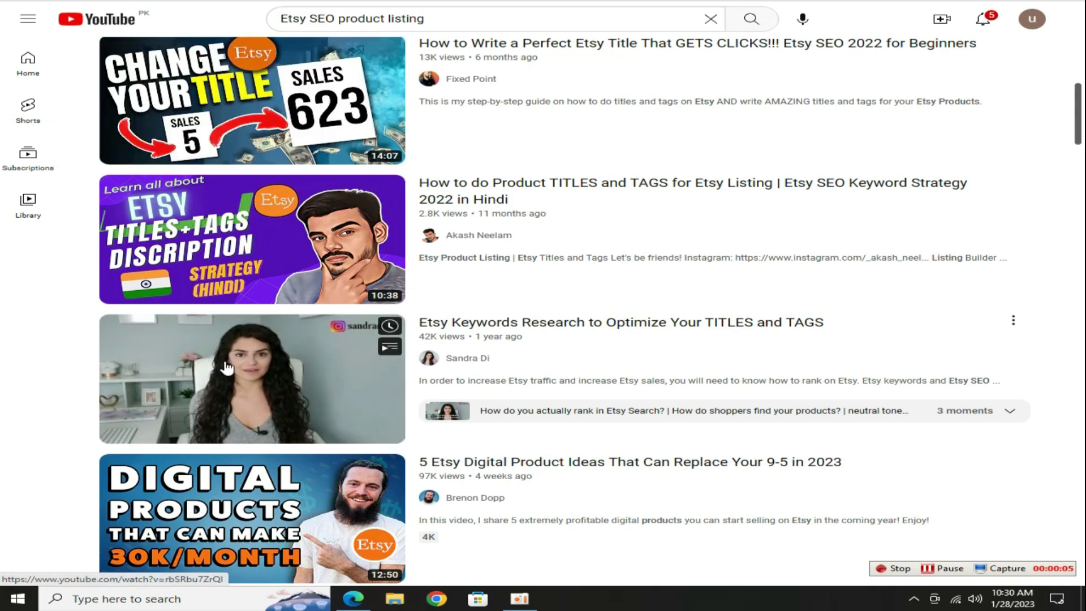
pyautogui.moveTo(245, 516)
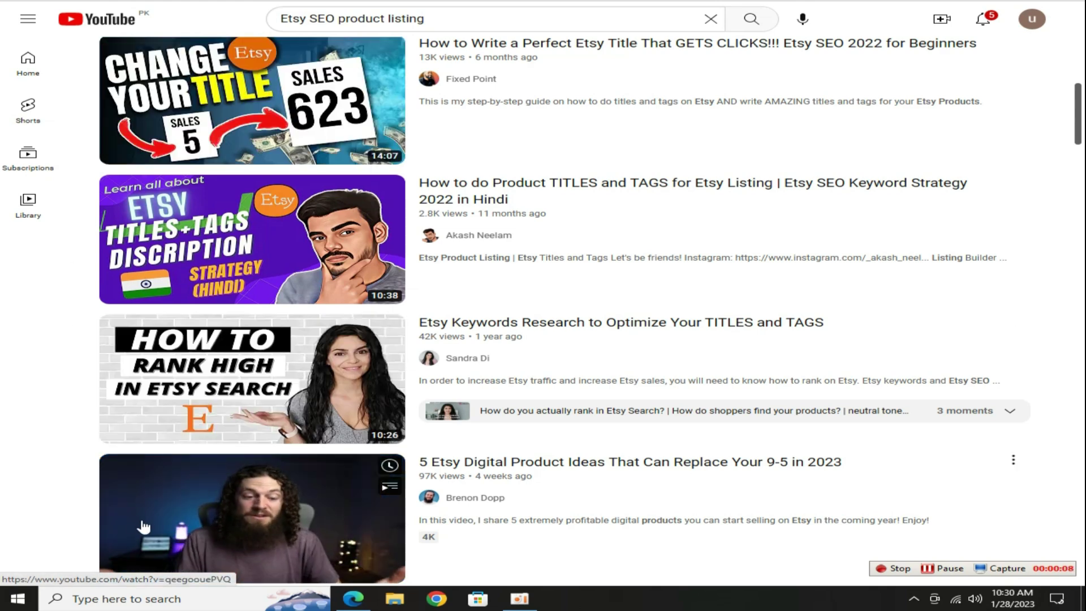
pyautogui.scroll(2, 620, 410)
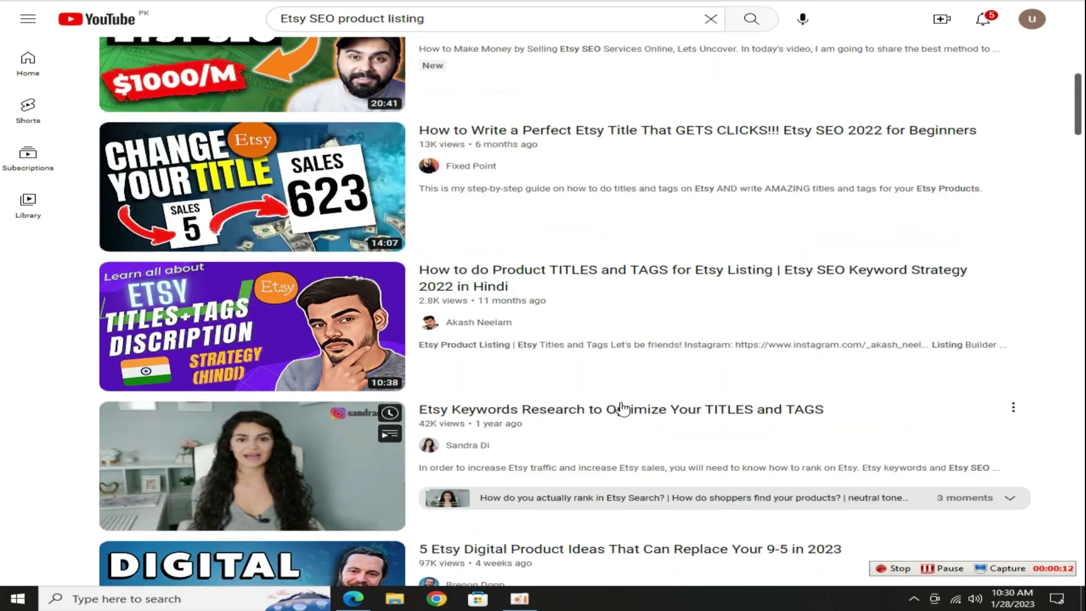
pyautogui.scroll(-8, 694, 400)
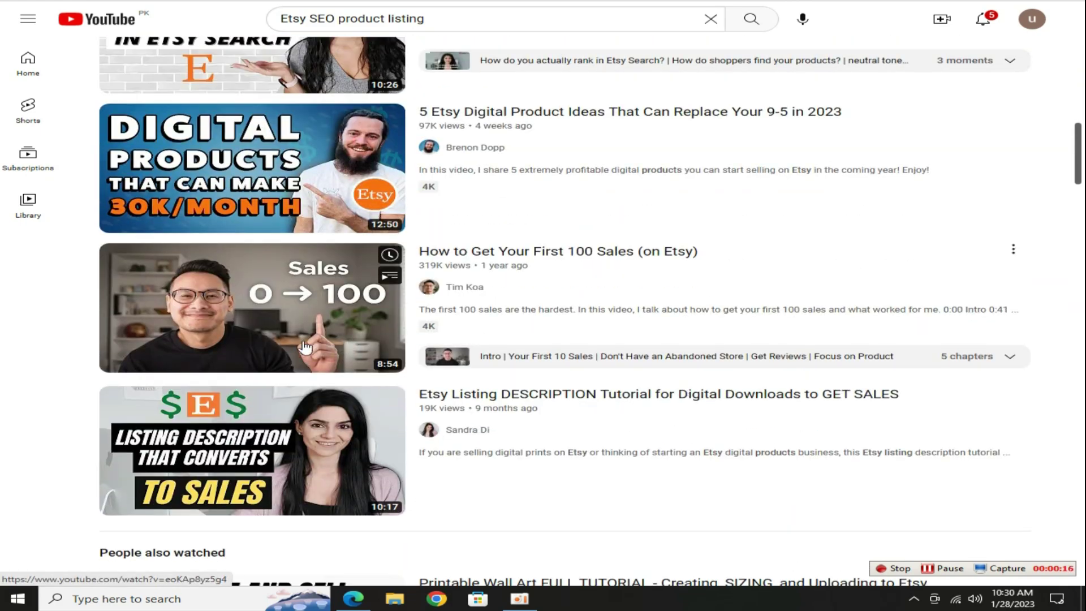